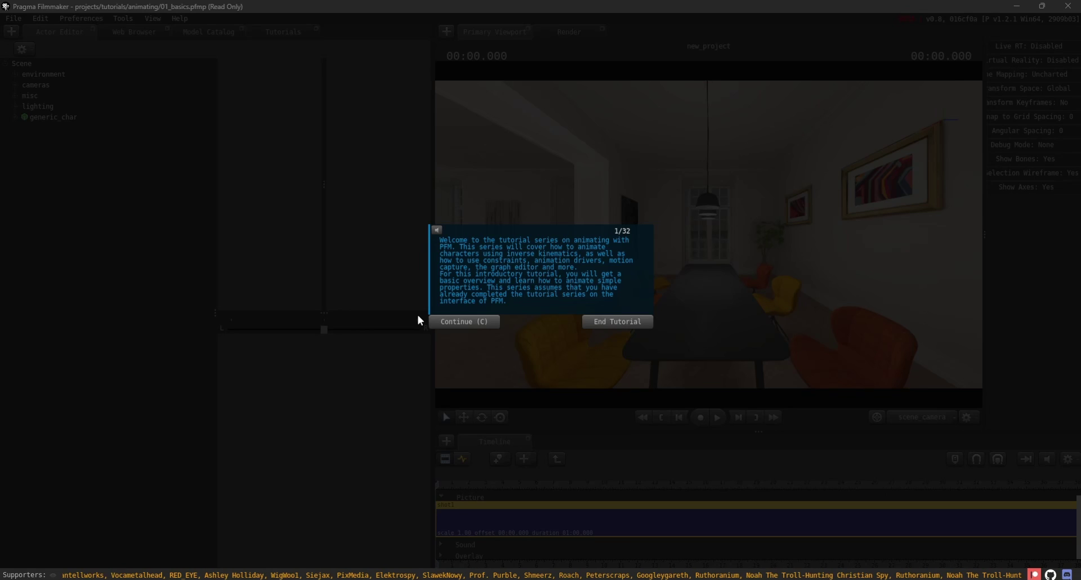
# Advance the animating basics tutorial from step 1 to step 2 of 32
pyautogui.click(491, 324)
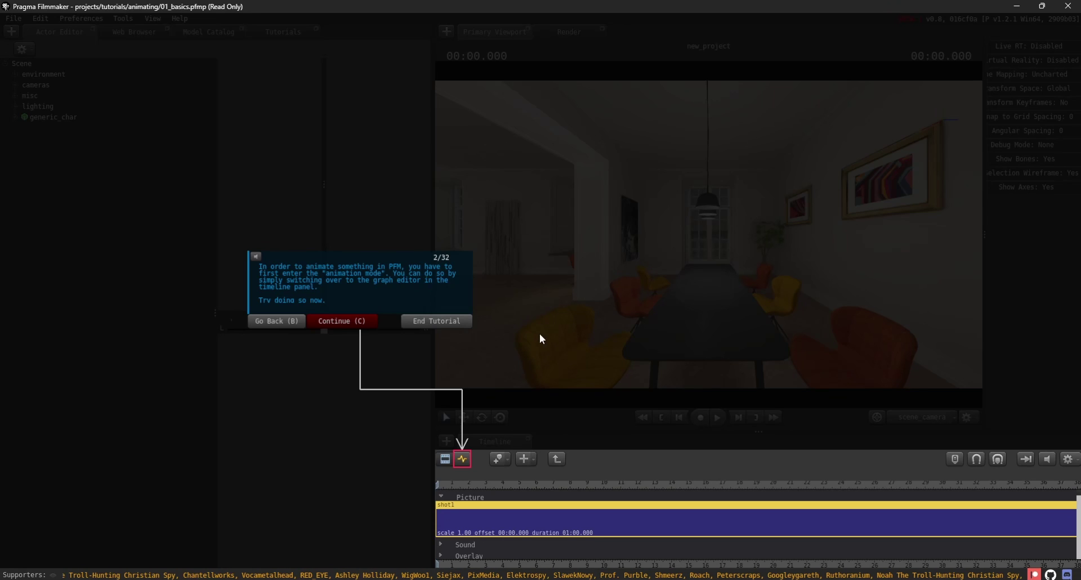
# Switch the timeline to the graph editor for animation mode and continue to tutorial step 3
pyautogui.click(463, 460)
pyautogui.click(349, 322)
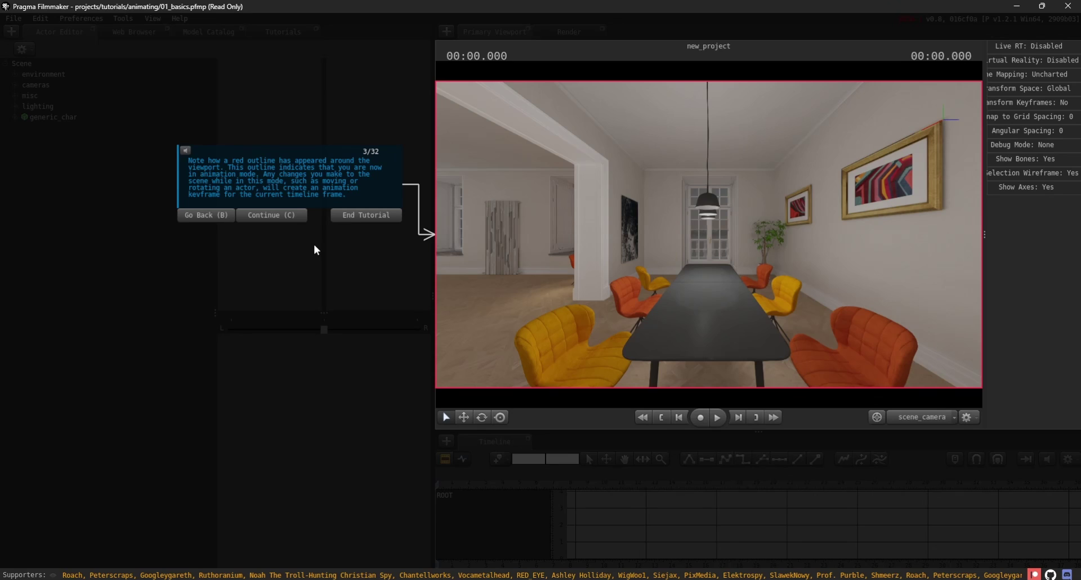
# Select the Field of View (fov 90) under cameras > scene_camera > Camera in the actor editor
pyautogui.click(283, 215)
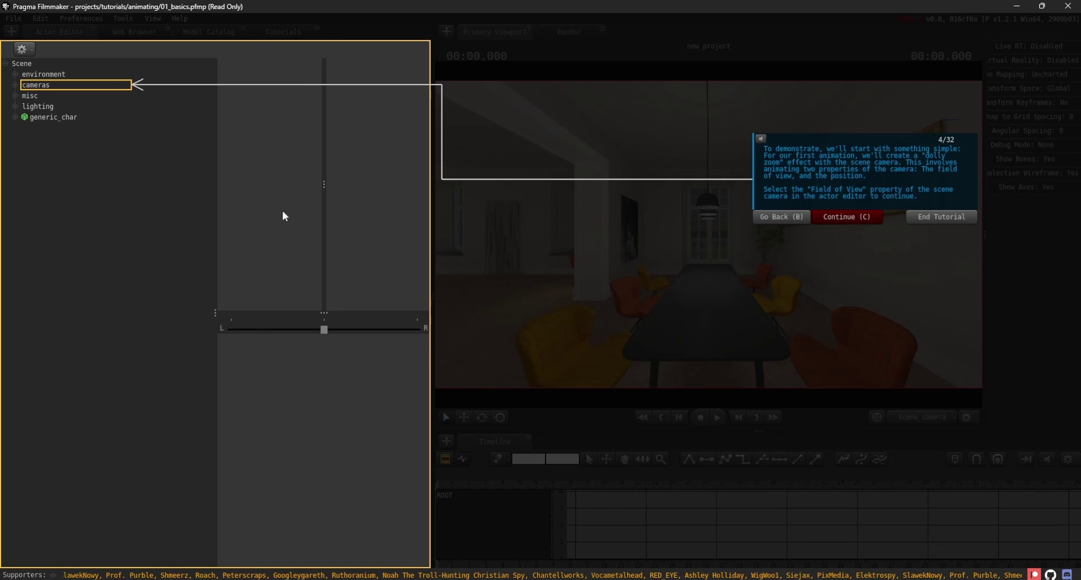
pyautogui.click(14, 85)
pyautogui.click(25, 96)
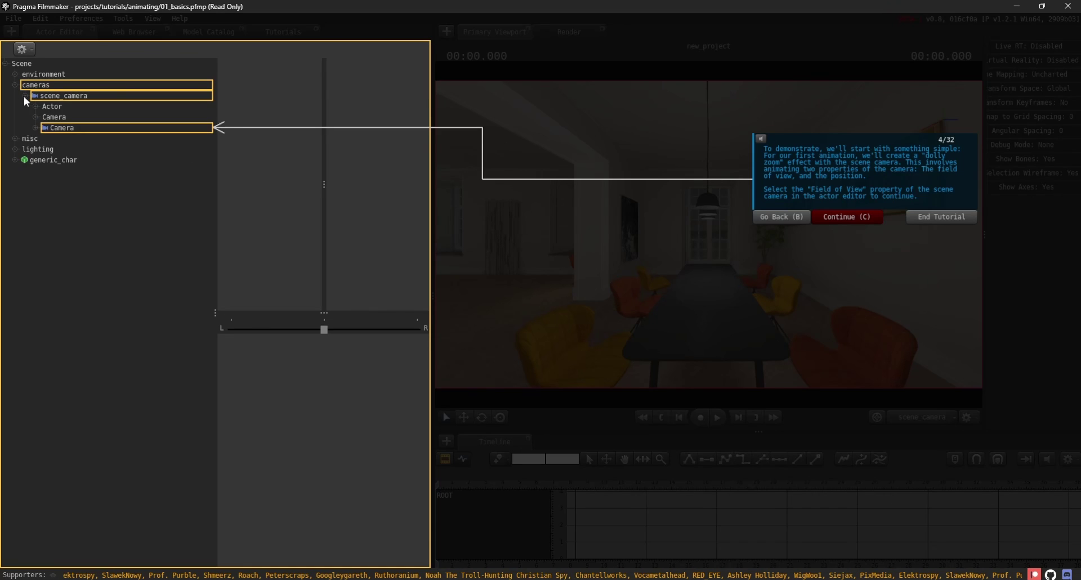
pyautogui.click(35, 127)
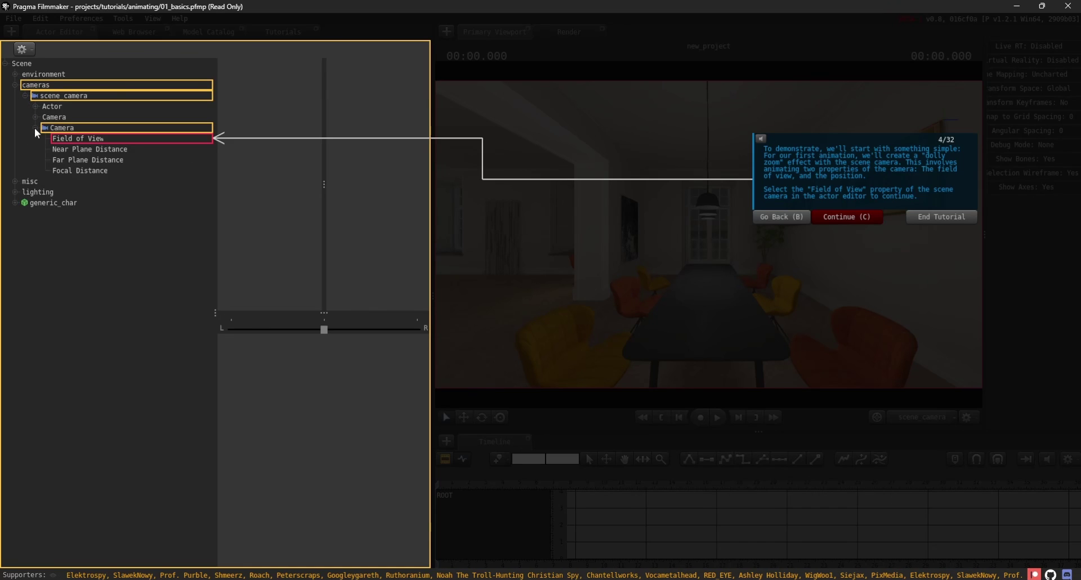
pyautogui.click(95, 138)
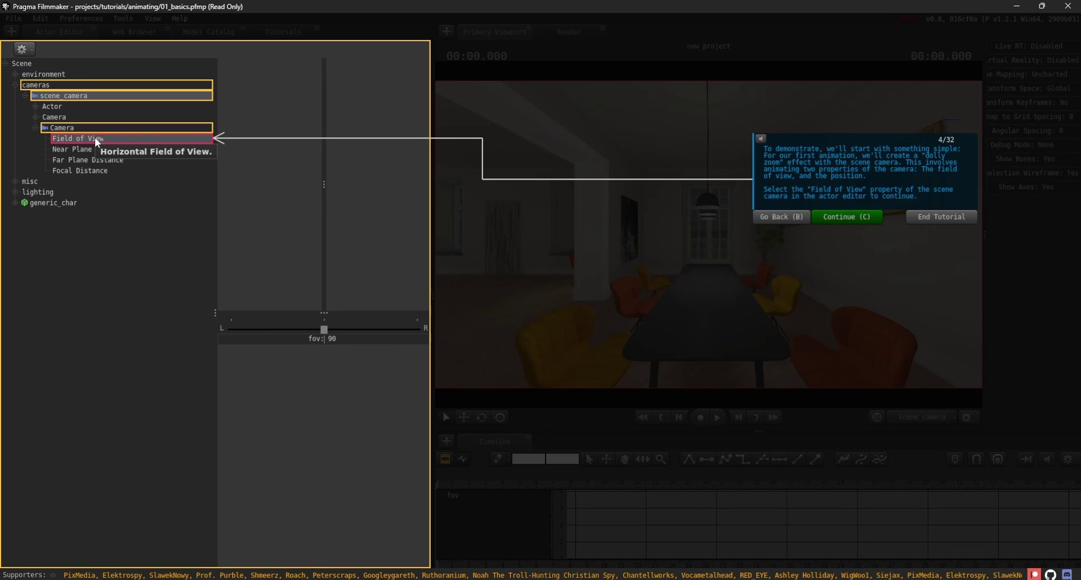
# Lower the scene camera's field of view from 90 to 45, advancing the tutorial to step 7
pyautogui.click(859, 218)
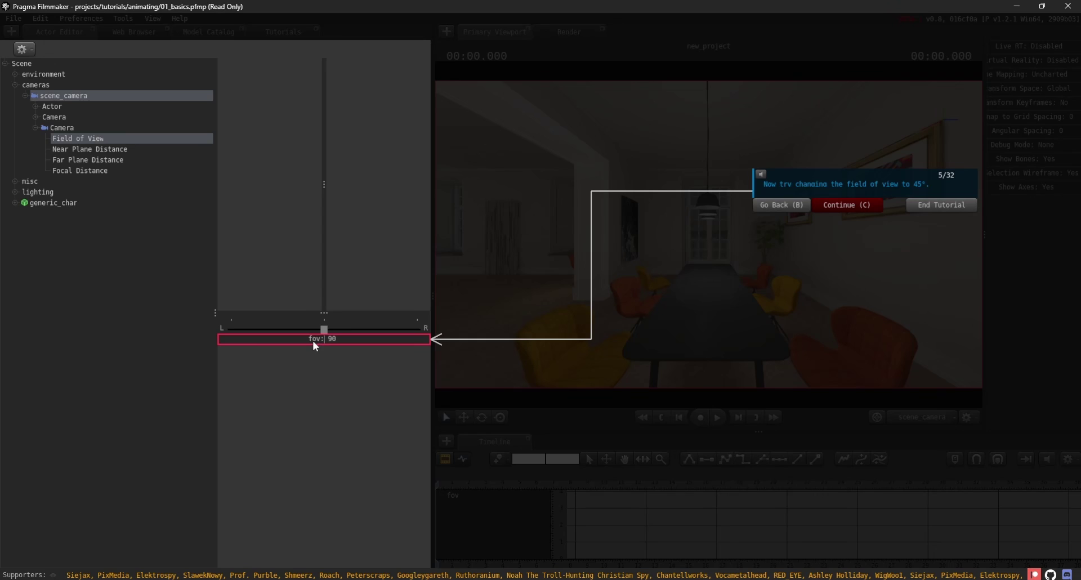
pyautogui.moveTo(315, 345); pyautogui.dragTo(272, 342)
pyautogui.click(867, 206)
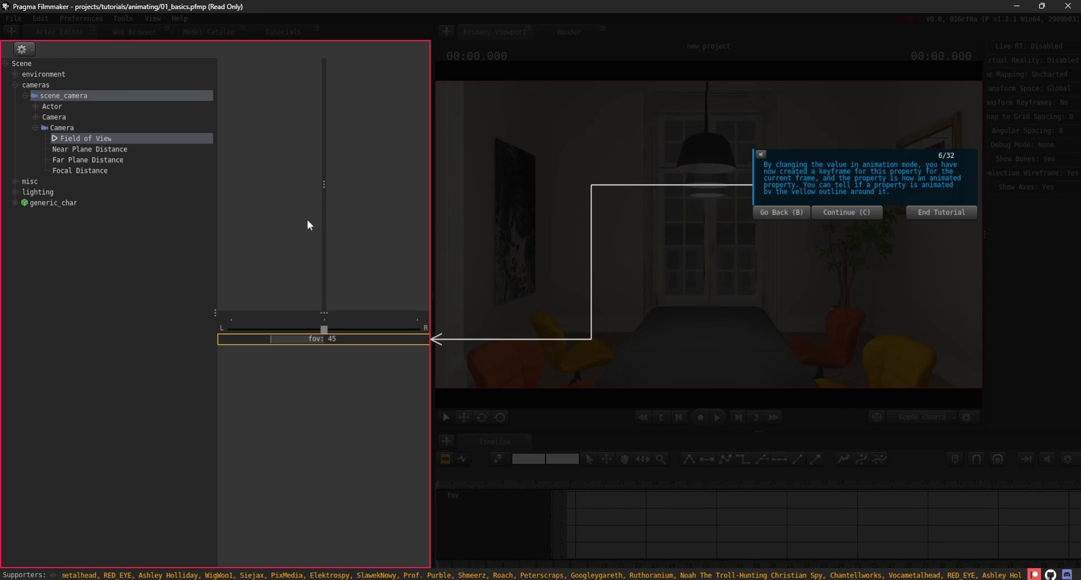
pyautogui.click(863, 215)
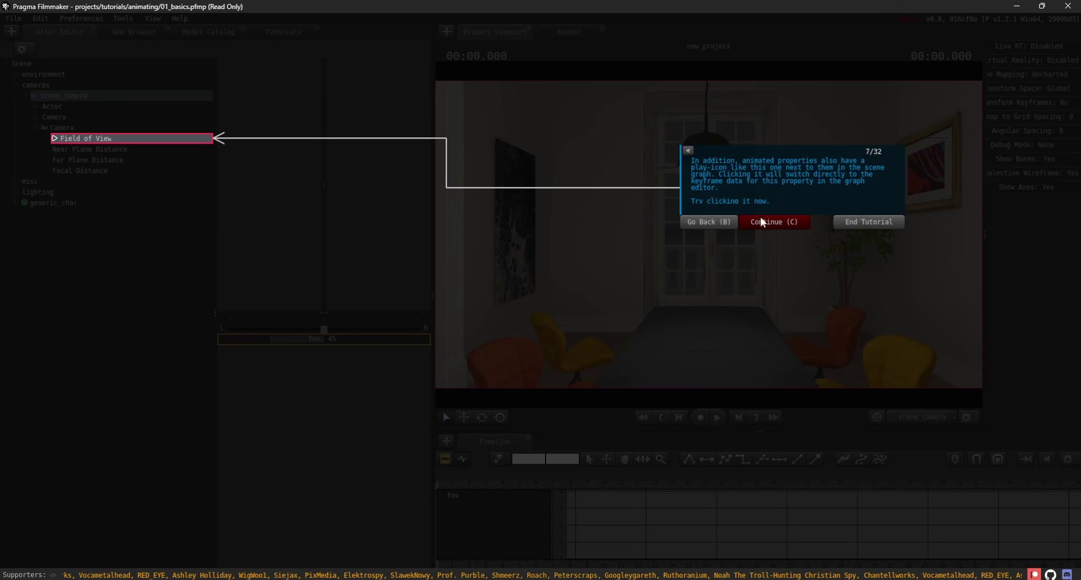
# Show the lone fov keyframe at time 0, value 45, in the graph editor
pyautogui.click(55, 141)
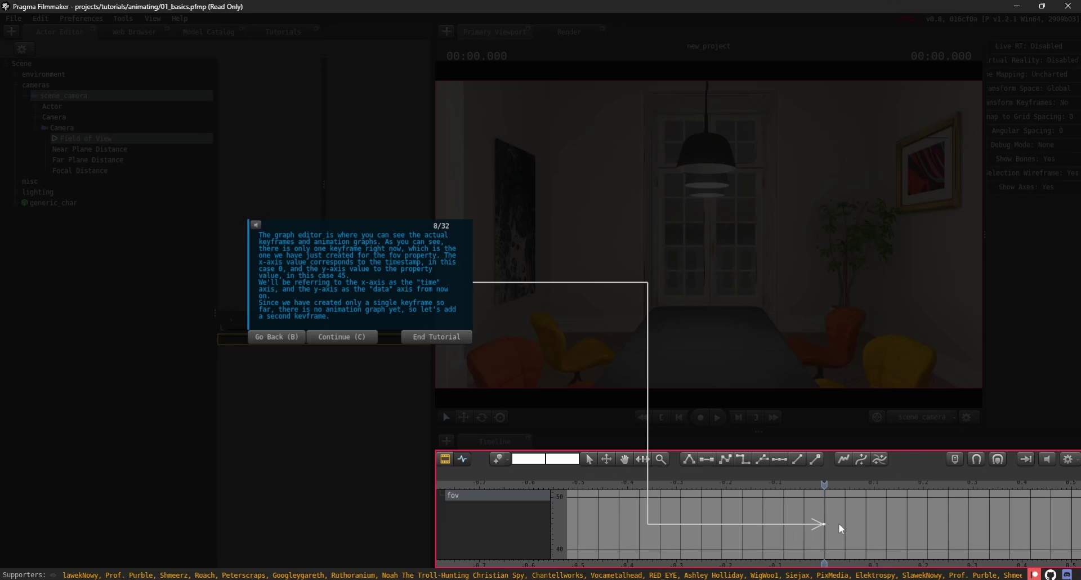
# Move the playhead to 2 seconds and raise the field of view to about 85 there
pyautogui.click(348, 338)
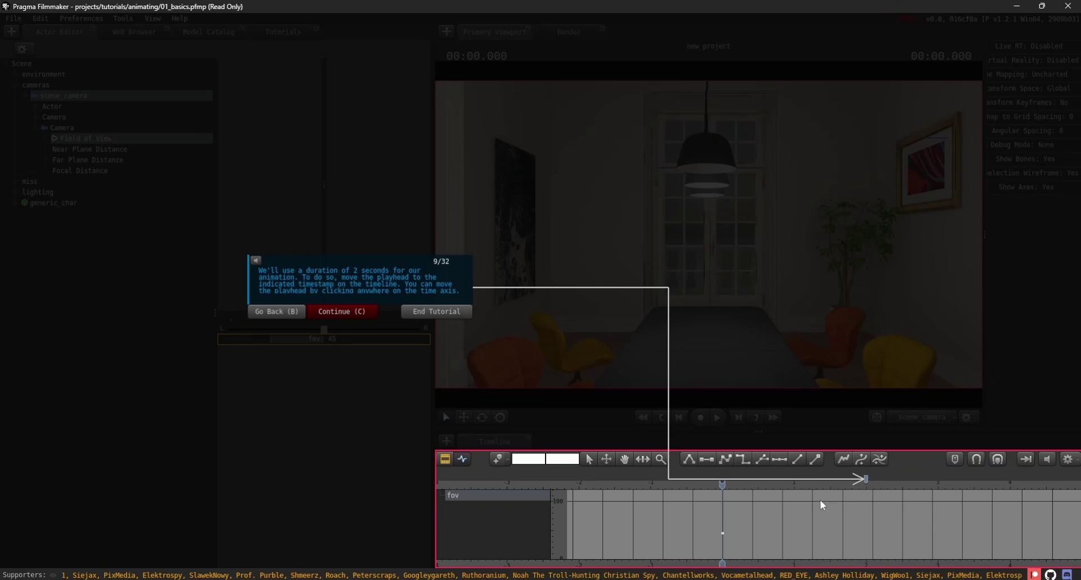
pyautogui.click(741, 484)
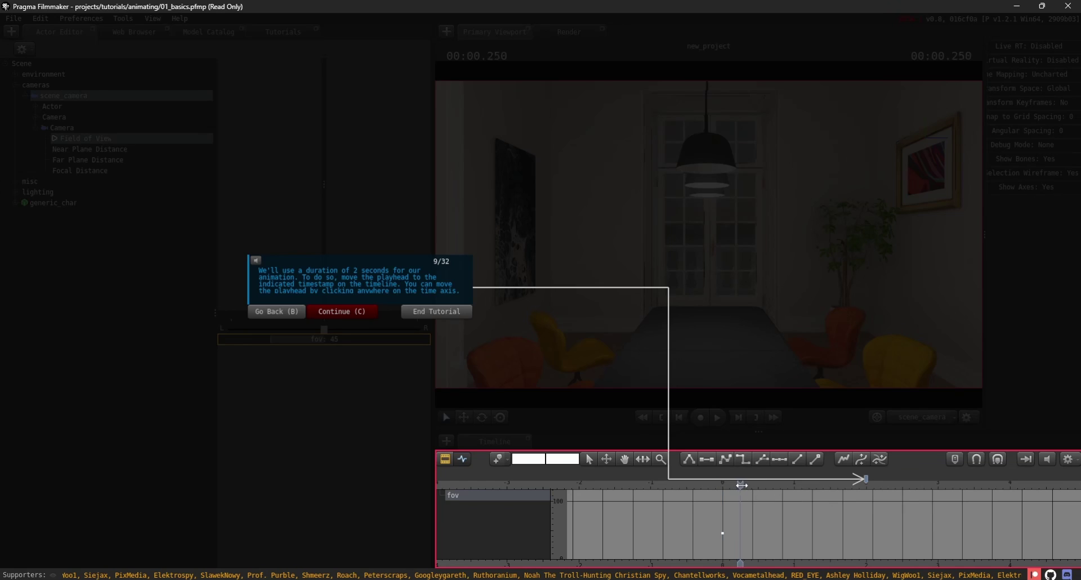
pyautogui.click(865, 483)
pyautogui.click(337, 311)
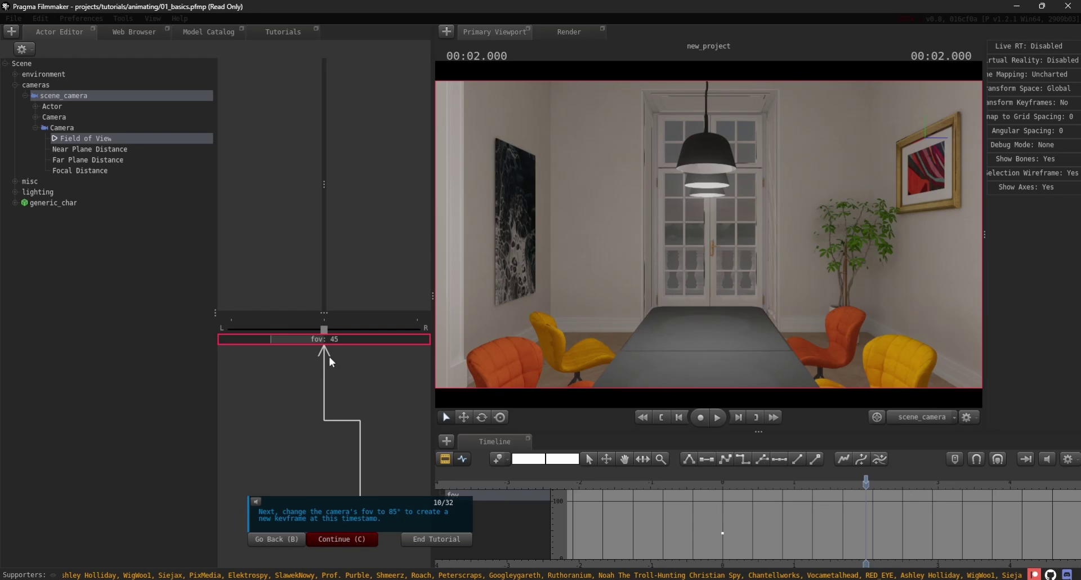
pyautogui.click(282, 339)
pyautogui.moveTo(282, 339); pyautogui.dragTo(322, 345)
pyautogui.click(355, 538)
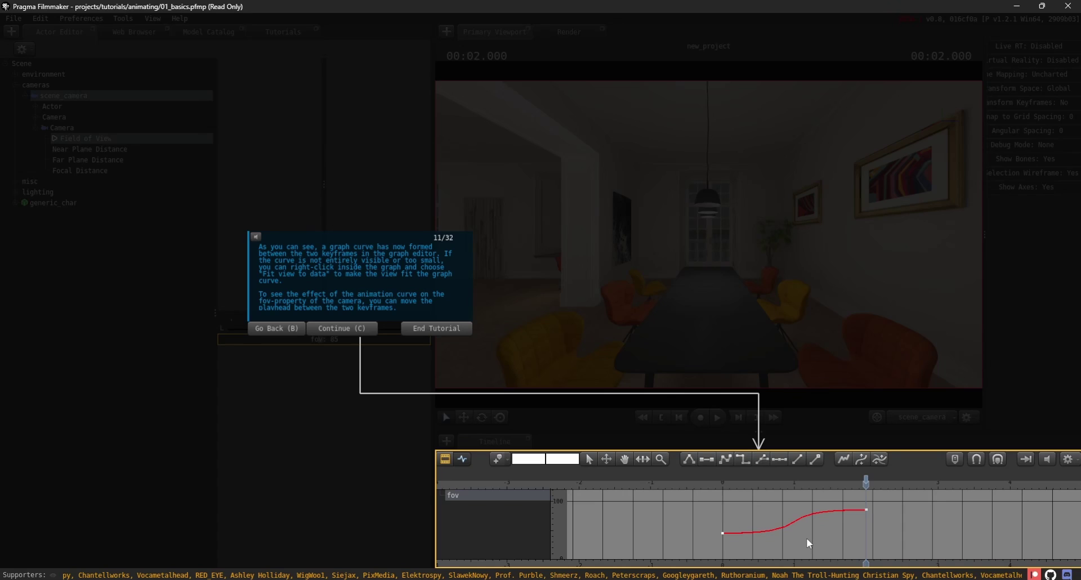
# Fit the graph view to the fov curve and scrub between keyframes to preview the changing fov
pyautogui.rightClick(685, 514)
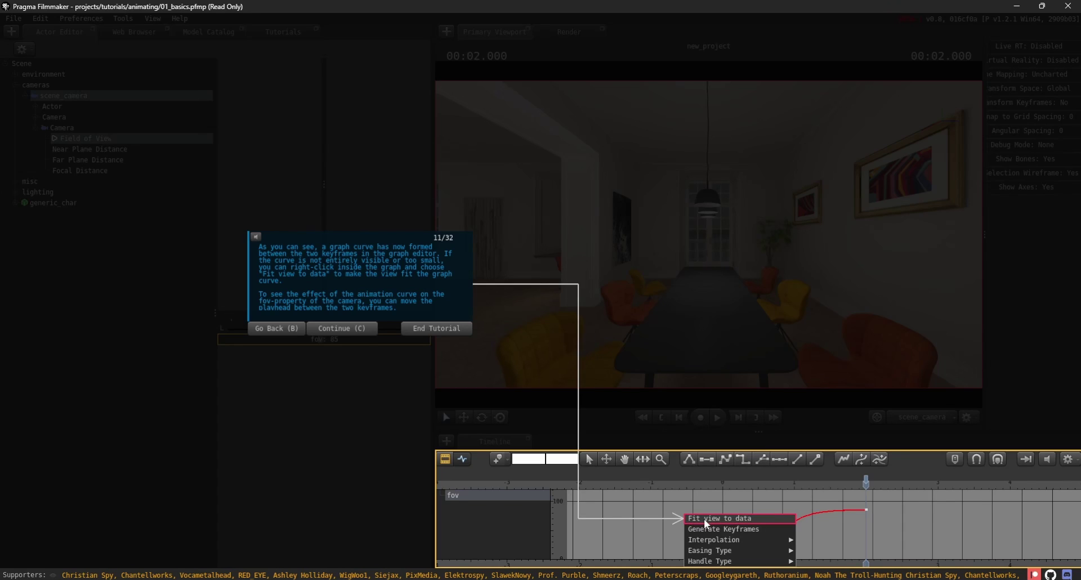
pyautogui.click(704, 519)
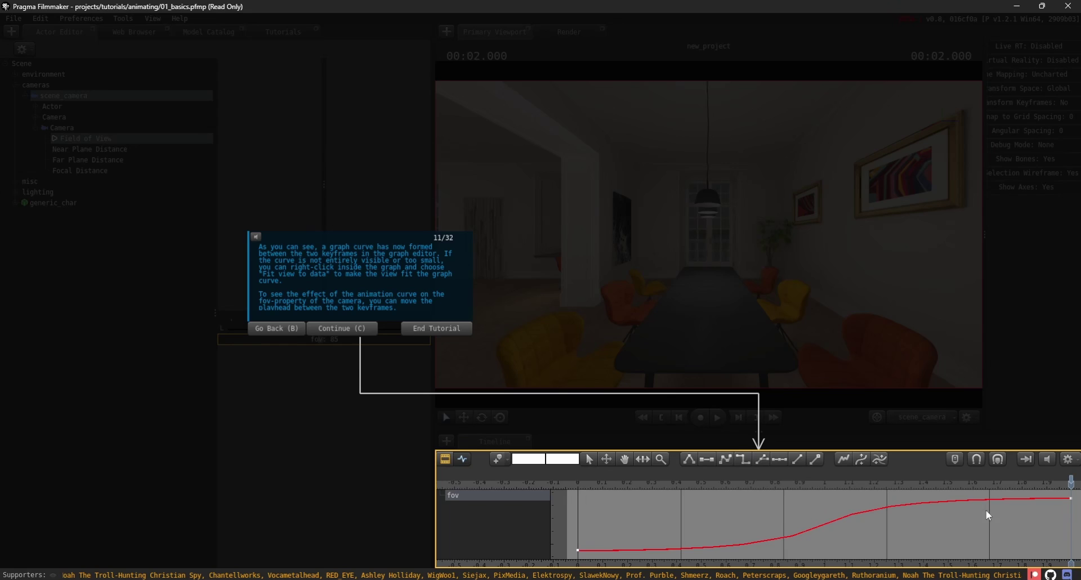
pyautogui.click(1003, 483)
pyautogui.moveTo(1003, 484); pyautogui.dragTo(807, 493)
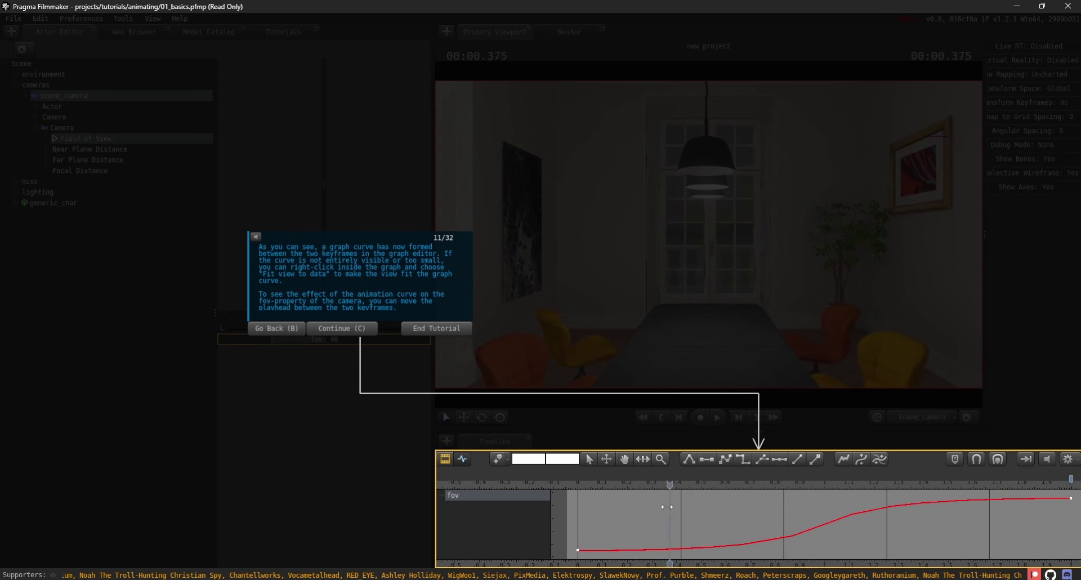
pyautogui.moveTo(666, 506); pyautogui.dragTo(905, 511)
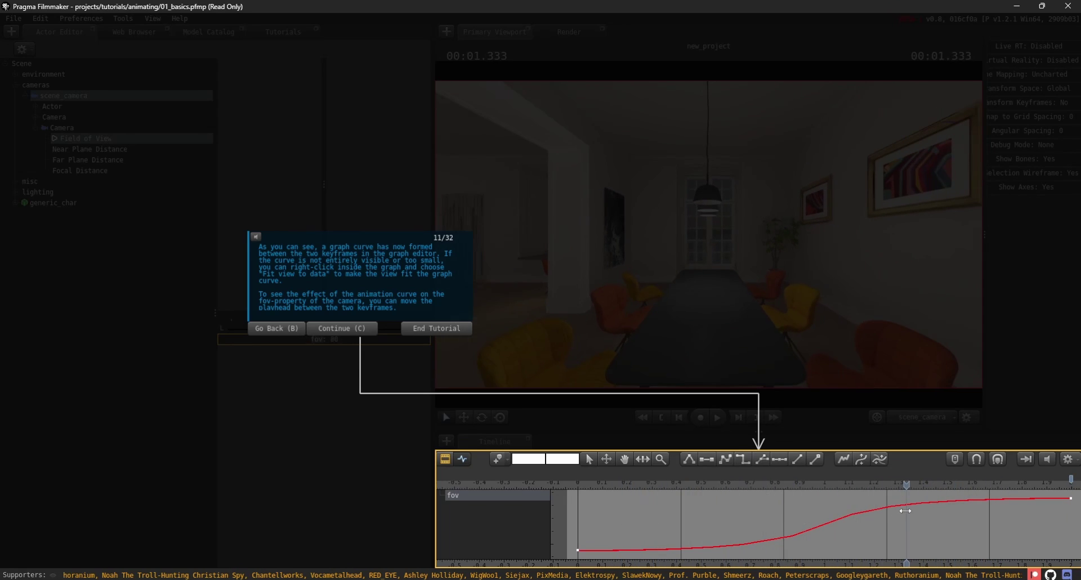
pyautogui.press('c')
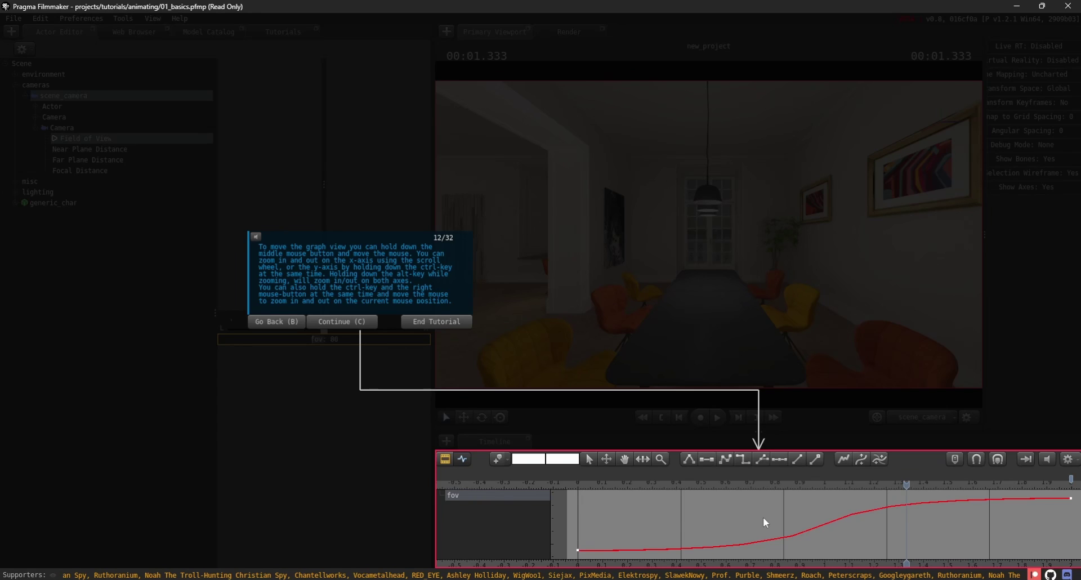
pyautogui.moveTo(768, 521)
pyautogui.mouseDown(button='middle')
pyautogui.moveTo(809, 524)
pyautogui.moveTo(731, 512)
pyautogui.moveTo(791, 500)
pyautogui.moveTo(744, 524)
pyautogui.moveTo(764, 520)
pyautogui.mouseUp(button='middle')
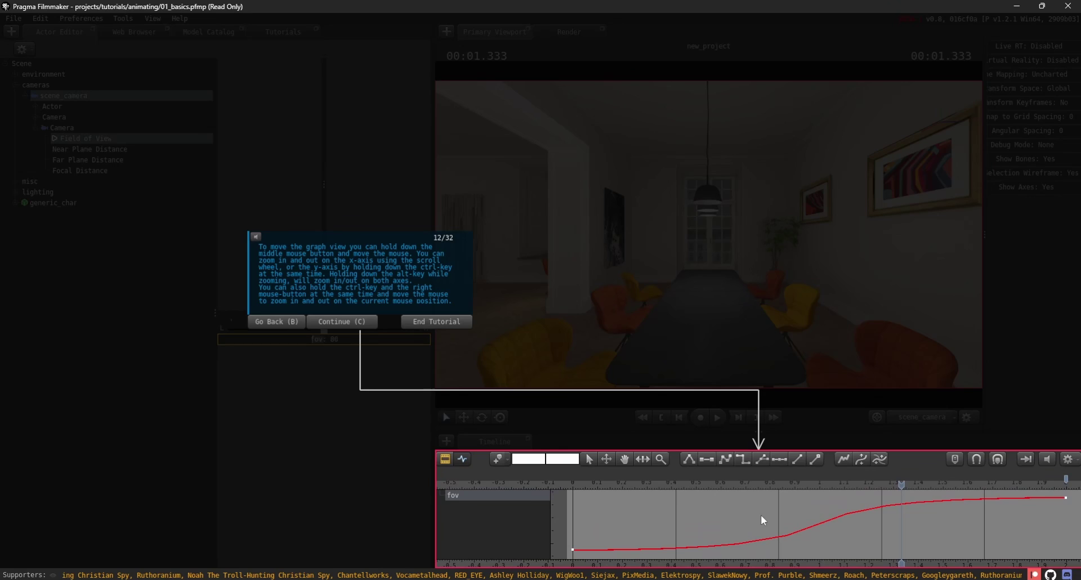
pyautogui.scroll(-5, 749, 531)
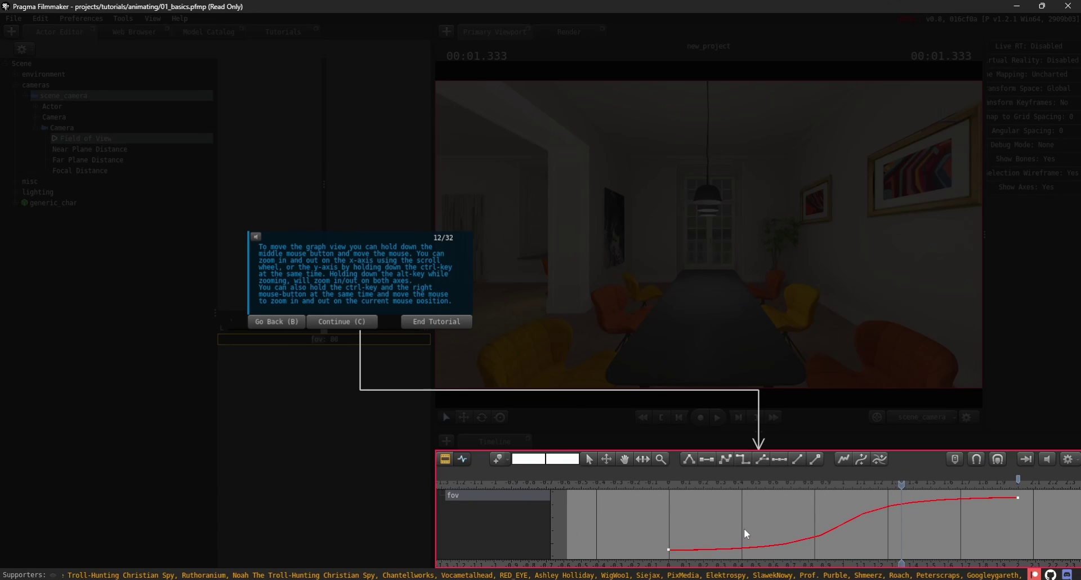
pyautogui.keyDown('alt'); pyautogui.scroll(-3, 744, 531); pyautogui.keyUp('alt')
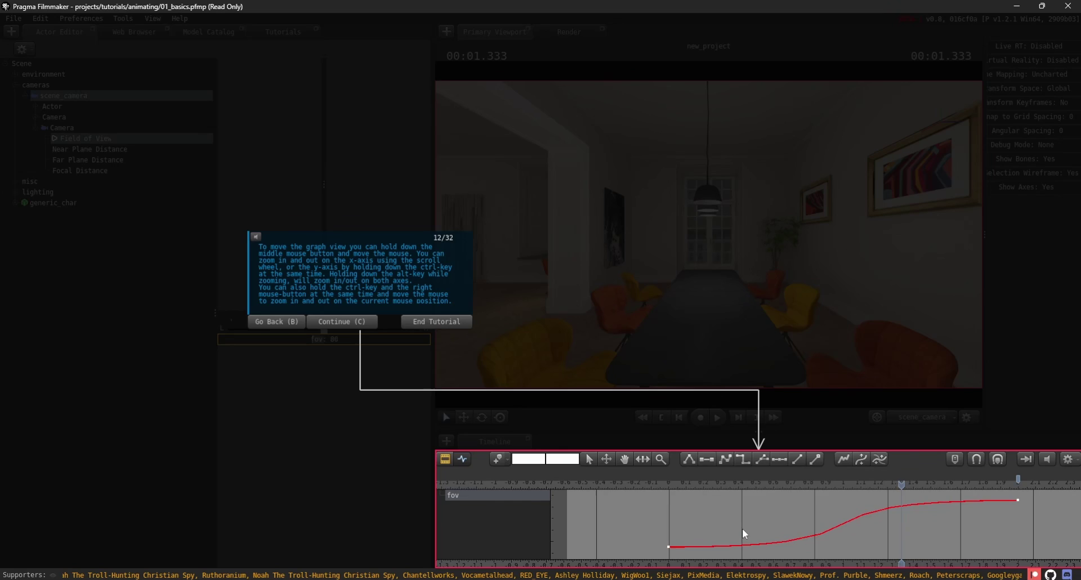
pyautogui.keyDown('alt'); pyautogui.scroll(-4, 839, 528); pyautogui.keyUp('alt')
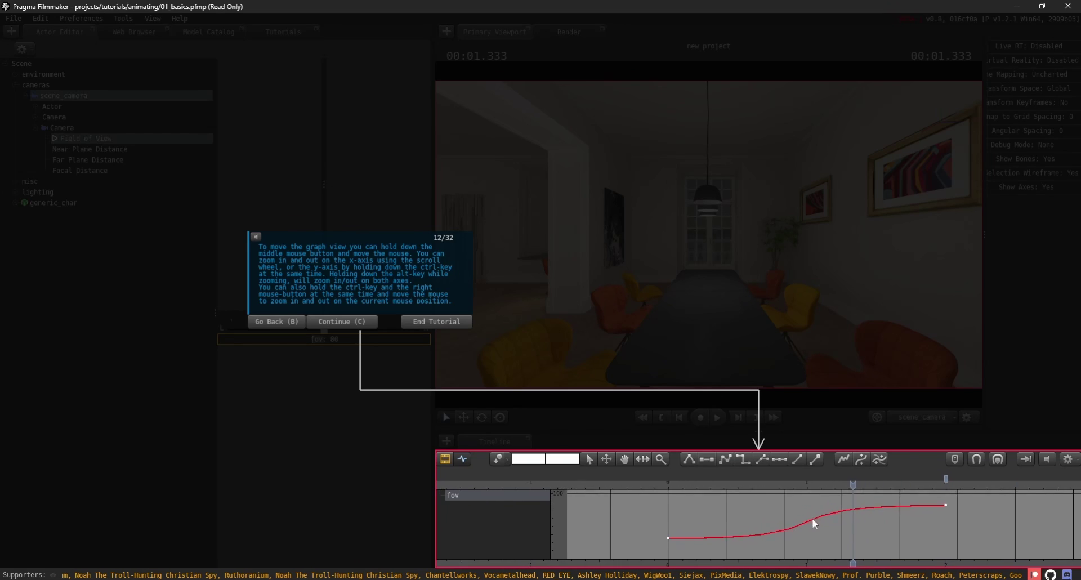
pyautogui.keyDown('alt'); pyautogui.scroll(-1, 912, 518); pyautogui.keyUp('alt')
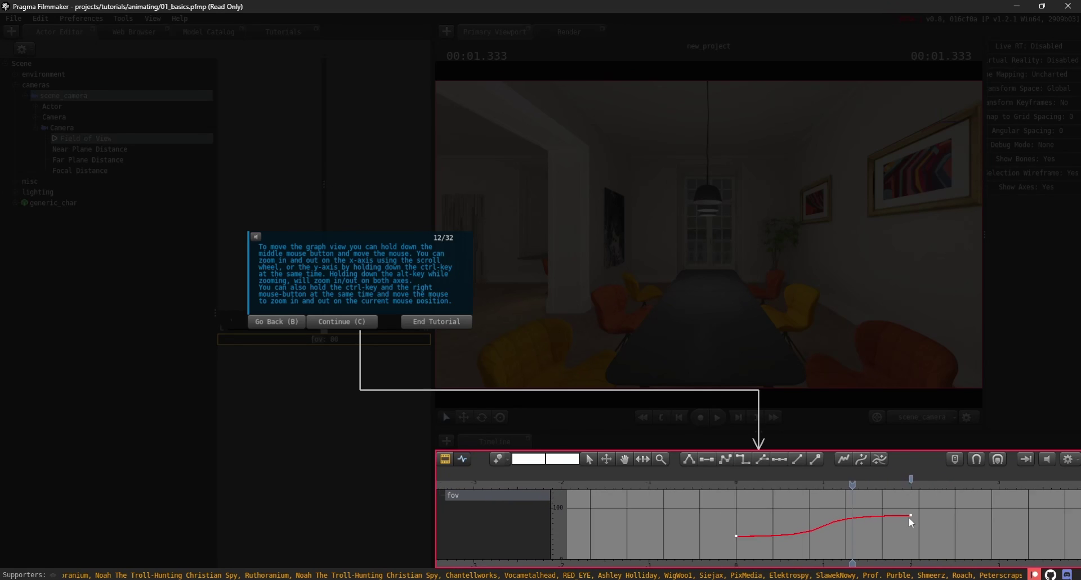
pyautogui.keyDown('alt'); pyautogui.scroll(4, 912, 521); pyautogui.keyUp('alt')
pyautogui.keyDown('alt'); pyautogui.scroll(-3, 745, 532); pyautogui.keyUp('alt')
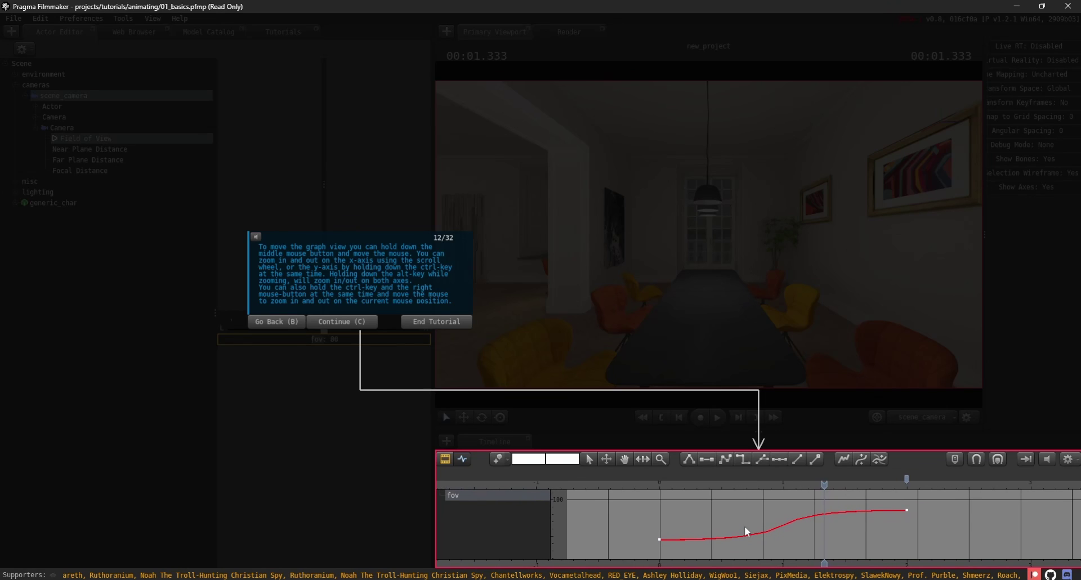
pyautogui.keyDown('alt'); pyautogui.scroll(2, 684, 542); pyautogui.keyUp('alt')
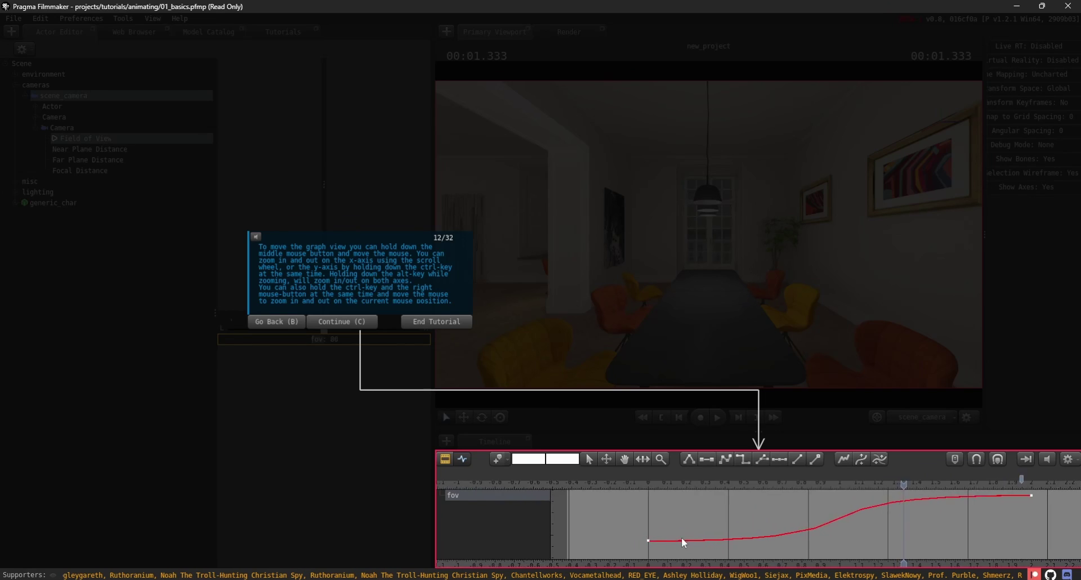
pyautogui.keyDown('alt'); pyautogui.scroll(-2, 684, 542); pyautogui.keyUp('alt')
pyautogui.keyDown('alt'); pyautogui.scroll(-2, 948, 509); pyautogui.keyUp('alt')
pyautogui.keyDown('alt'); pyautogui.scroll(-1, 918, 513); pyautogui.keyUp('alt')
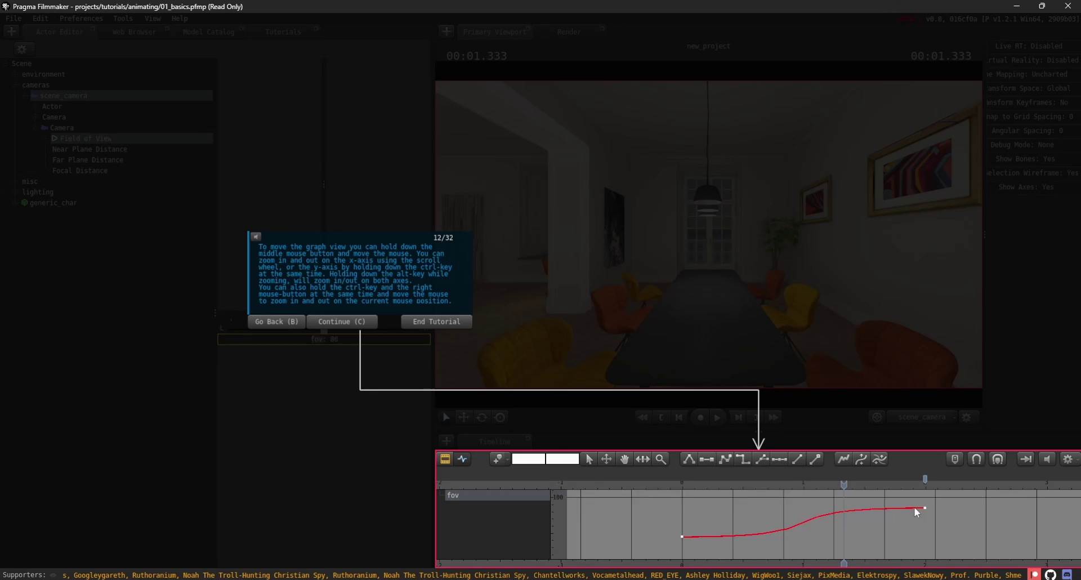
pyautogui.keyDown('alt'); pyautogui.scroll(-1, 918, 513); pyautogui.keyUp('alt')
pyautogui.keyDown('alt'); pyautogui.scroll(2, 918, 512); pyautogui.keyUp('alt')
pyautogui.keyDown('alt'); pyautogui.scroll(-2, 918, 511); pyautogui.keyUp('alt')
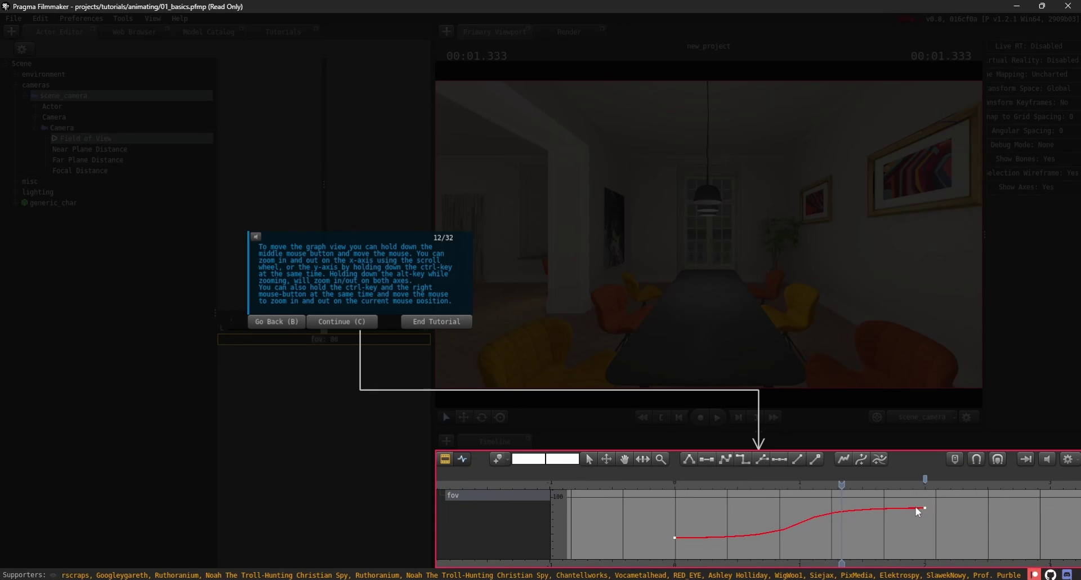
# Insert a third keyframe on the fov curve at the playhead, between the existing two
pyautogui.click(352, 321)
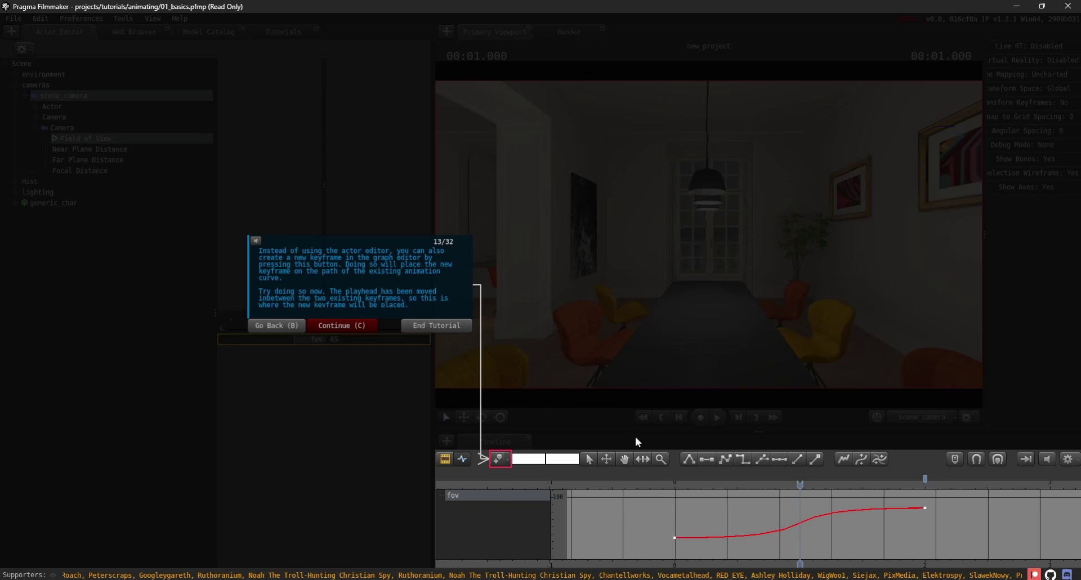
pyautogui.moveTo(446, 309); pyautogui.dragTo(374, 290)
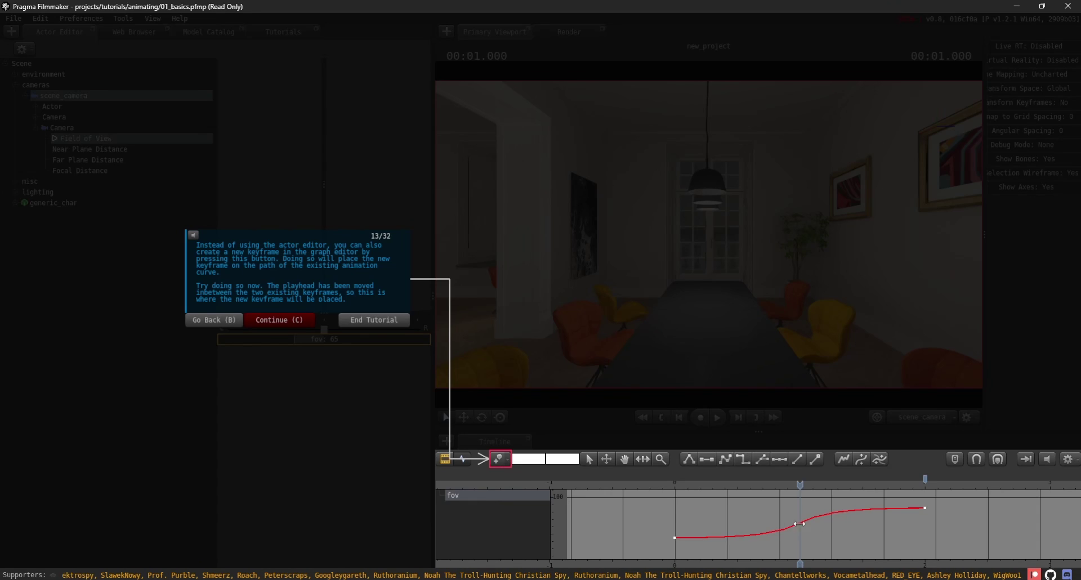
pyautogui.click(498, 459)
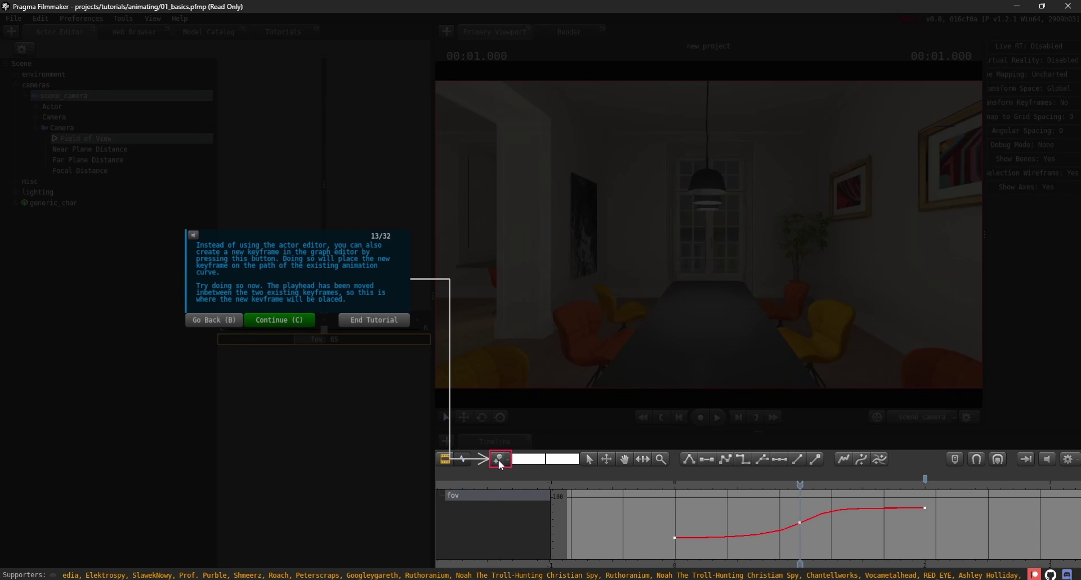
# Box-select the middle fov keyframe, reading 23.90 and 65.61, in the graph editor
pyautogui.click(303, 326)
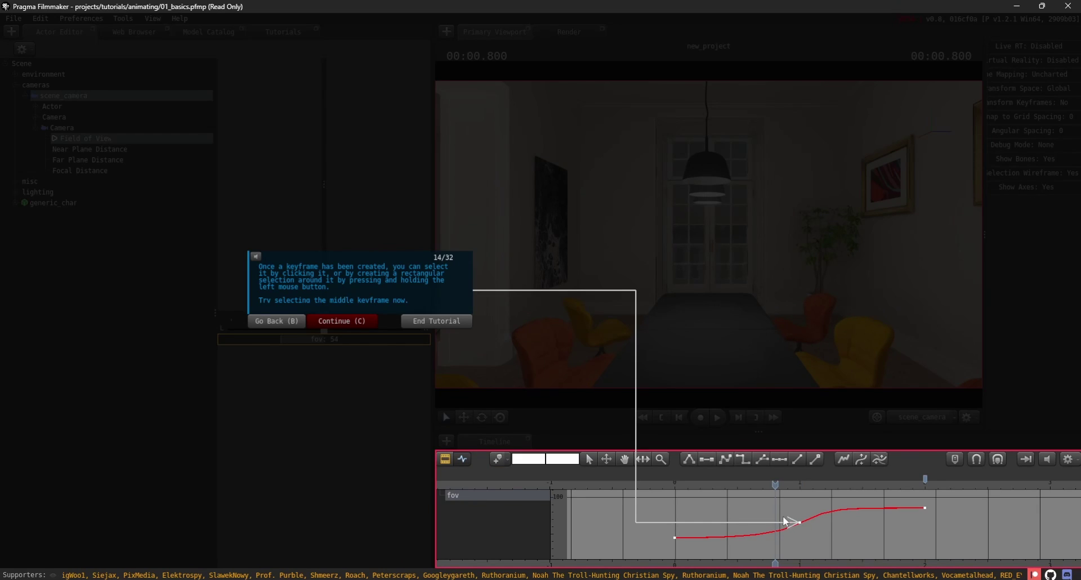
pyautogui.moveTo(762, 506); pyautogui.dragTo(822, 542)
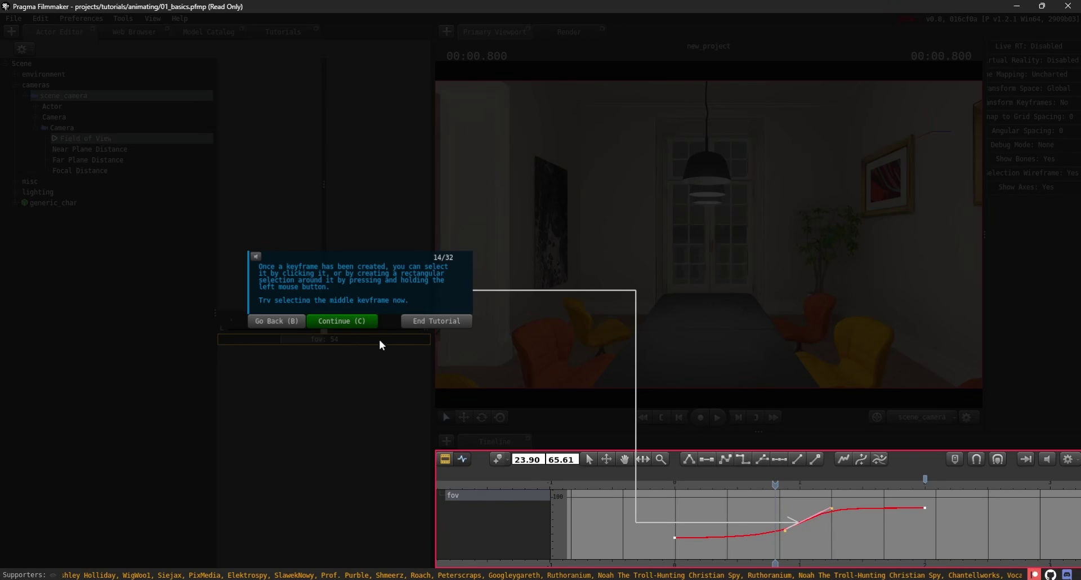
# Enable Move mode and drag the middle fov keyframe to a new time and value
pyautogui.click(352, 322)
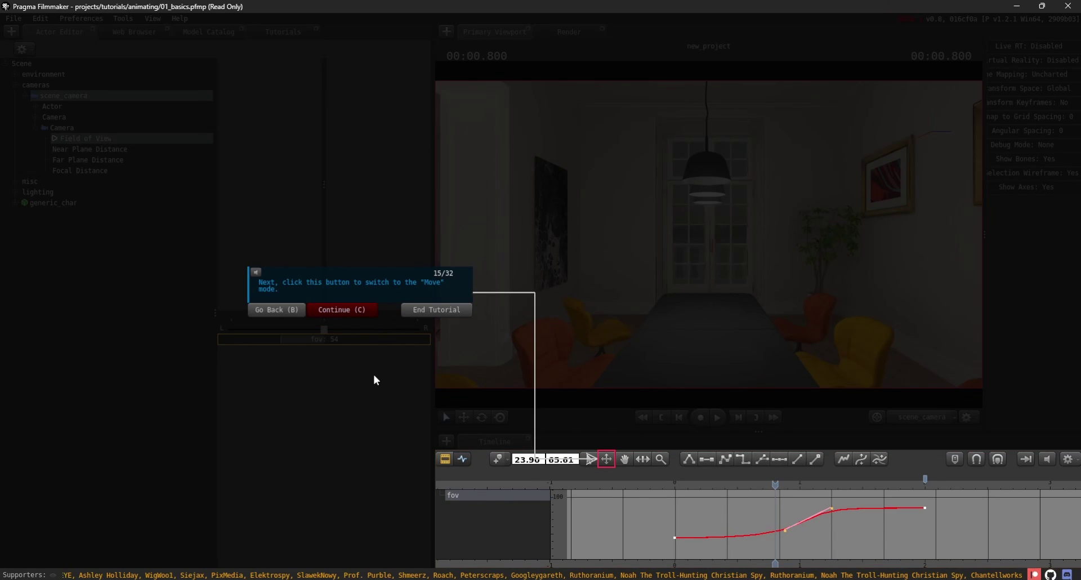
pyautogui.click(607, 460)
pyautogui.click(348, 309)
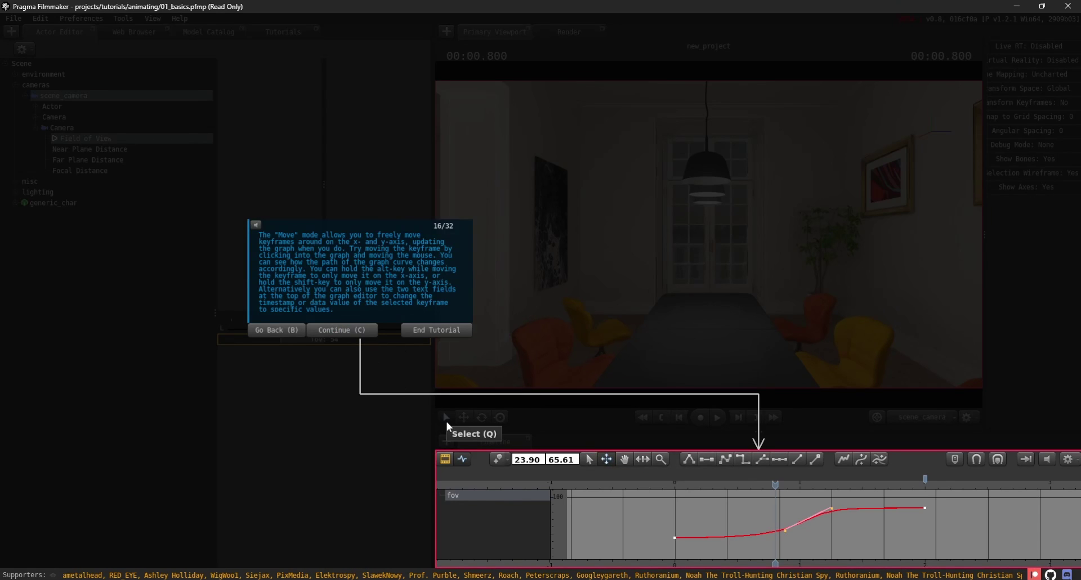
pyautogui.moveTo(834, 534)
pyautogui.mouseDown()
pyautogui.moveTo(810, 520)
pyautogui.moveTo(796, 542)
pyautogui.moveTo(842, 563)
pyautogui.moveTo(857, 526)
pyautogui.moveTo(853, 490)
pyautogui.moveTo(848, 542)
pyautogui.moveTo(876, 522)
pyautogui.moveTo(877, 498)
pyautogui.moveTo(895, 502)
pyautogui.moveTo(774, 500)
pyautogui.moveTo(758, 537)
pyautogui.moveTo(788, 555)
pyautogui.moveTo(773, 556)
pyautogui.moveTo(835, 541)
pyautogui.moveTo(870, 513)
pyautogui.moveTo(861, 549)
pyautogui.moveTo(846, 523)
pyautogui.mouseUp()
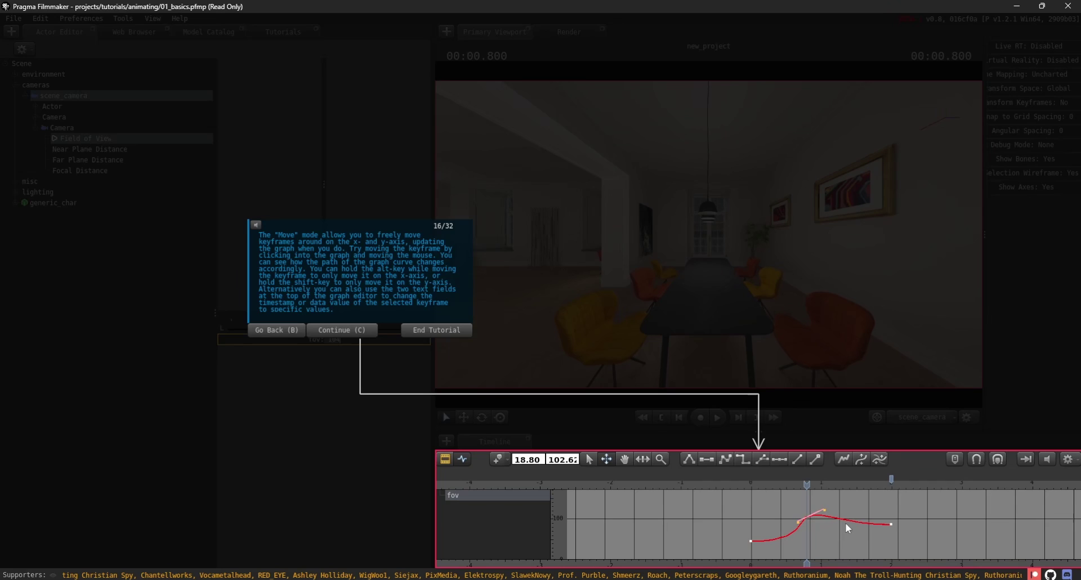
pyautogui.scroll(2, 839, 528)
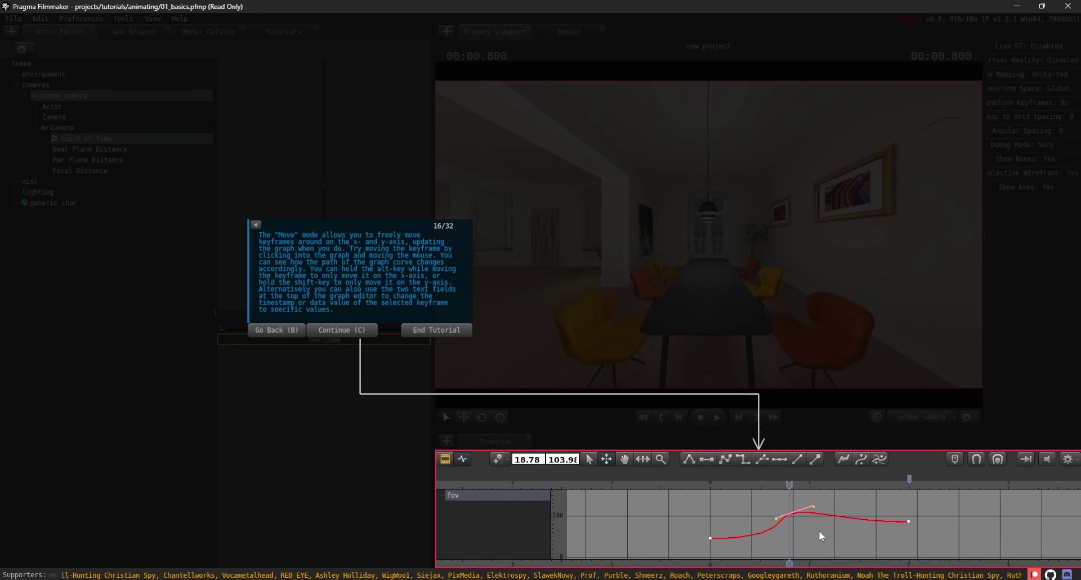
pyautogui.scroll(1, 809, 535)
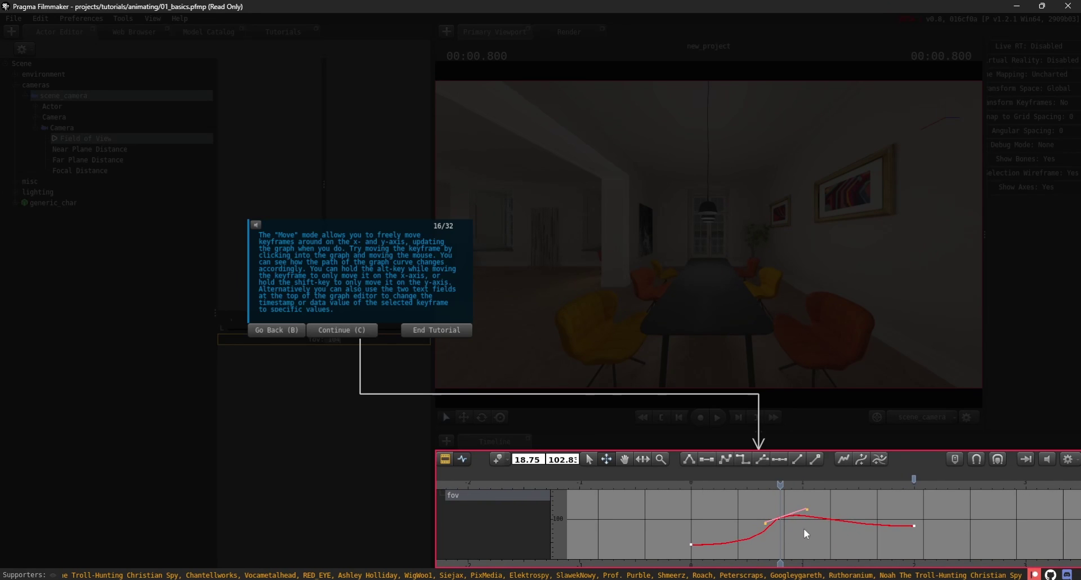
pyautogui.keyDown('alt'); pyautogui.moveTo(809, 532); pyautogui.dragTo(811, 486); pyautogui.keyUp('alt')
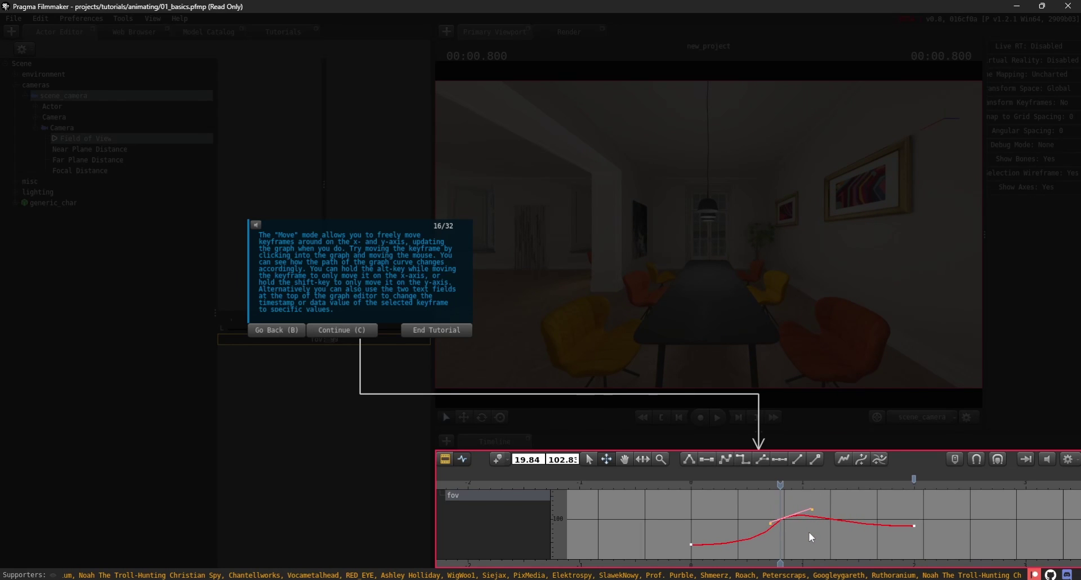
pyautogui.keyDown('shift'); pyautogui.moveTo(808, 532); pyautogui.dragTo(758, 533); pyautogui.keyUp('shift')
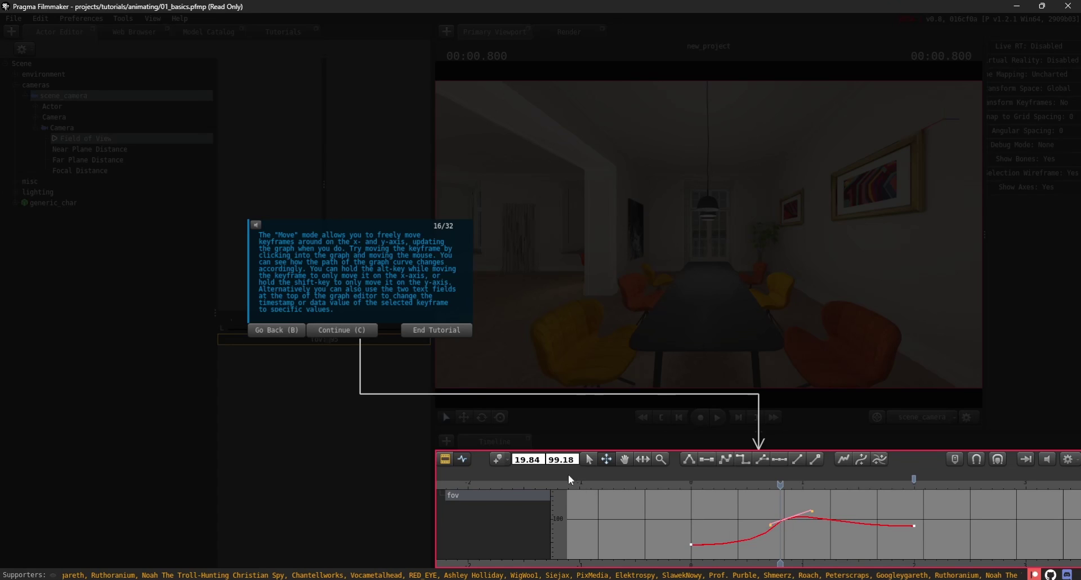
# Enter keyframe value 102 and time 22, then drag it back to about time 18.87
pyautogui.doubleClick(557, 458)
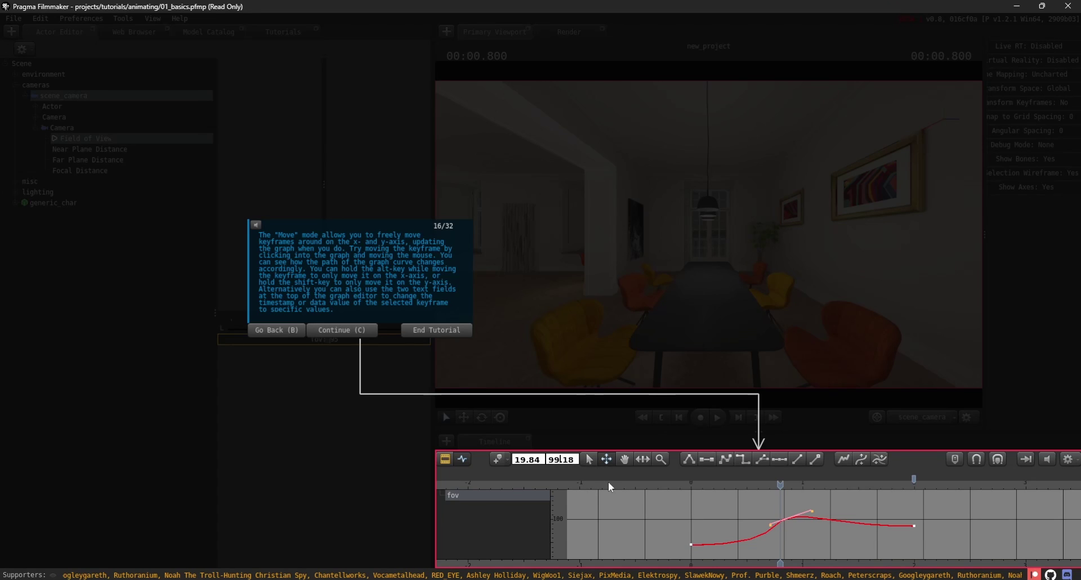
pyautogui.write('102')
pyautogui.press('Return')
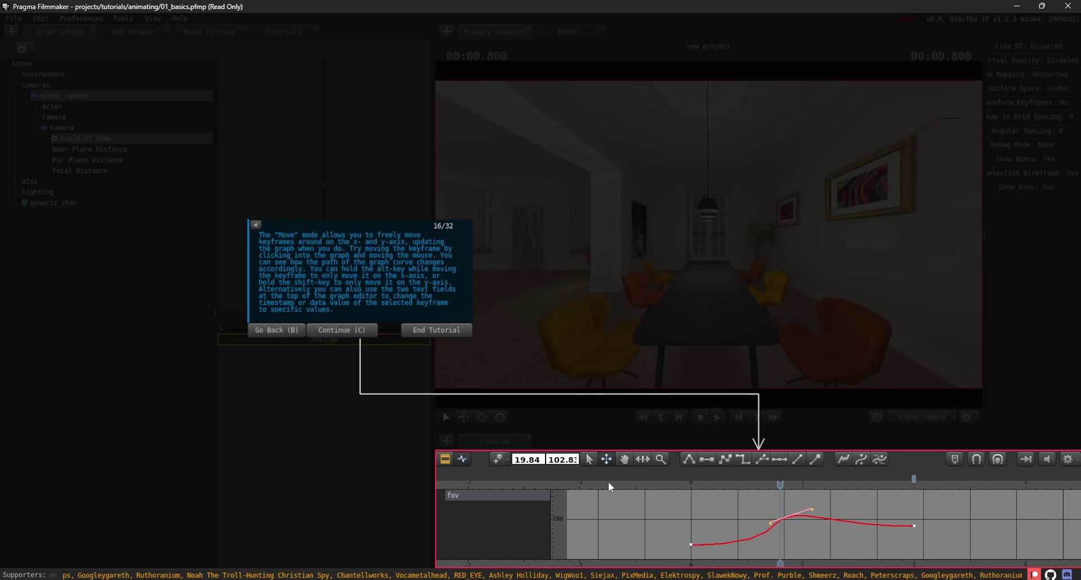
pyautogui.doubleClick(512, 460)
pyautogui.write('22')
pyautogui.press('Return')
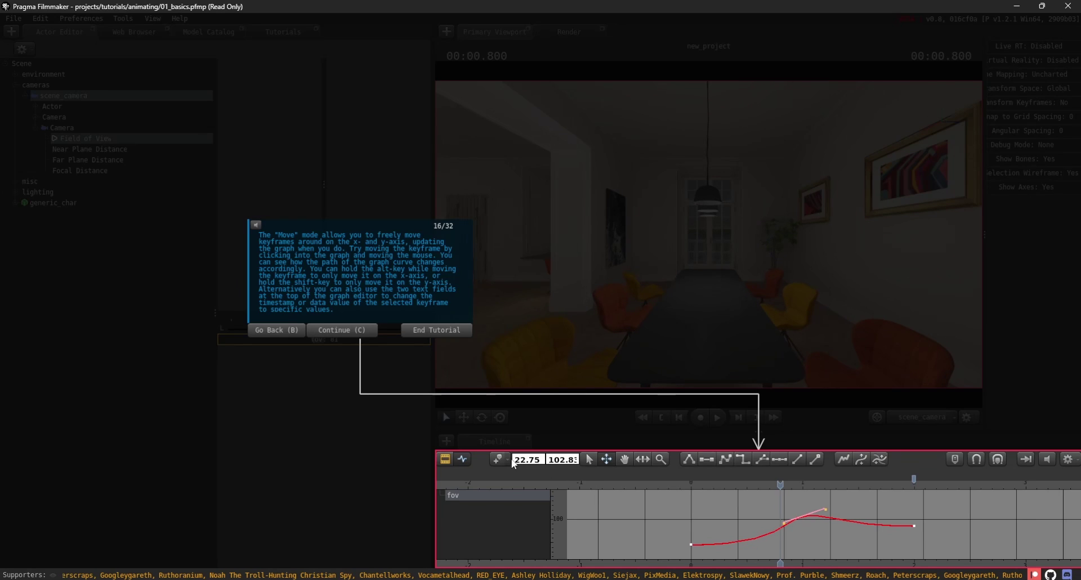
pyautogui.moveTo(796, 534); pyautogui.dragTo(798, 543)
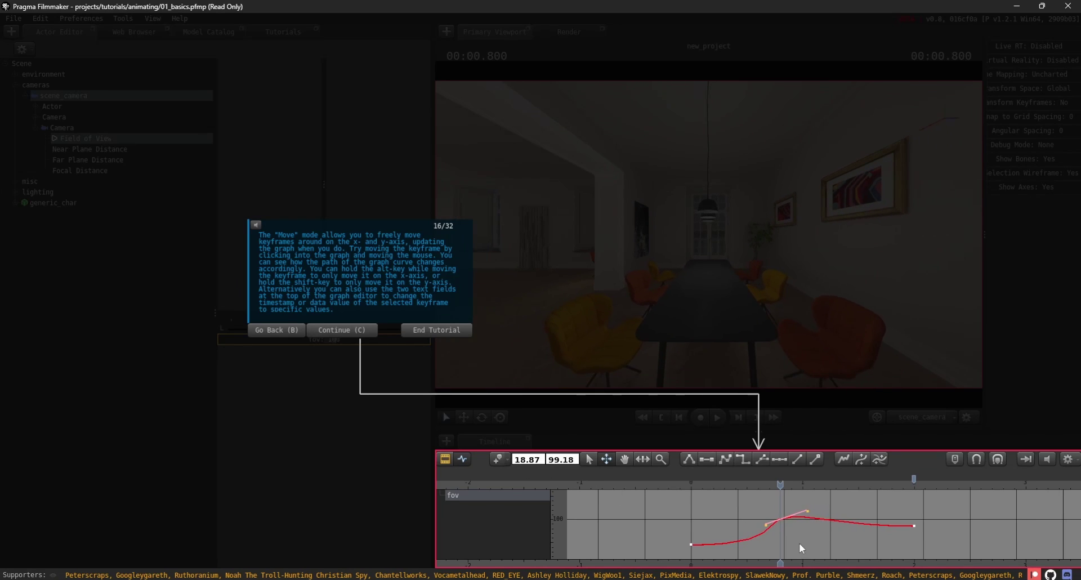
# Advance the tutorial and tilt the middle keyframe's left bezier handle to steepen the fov curve
pyautogui.click(341, 330)
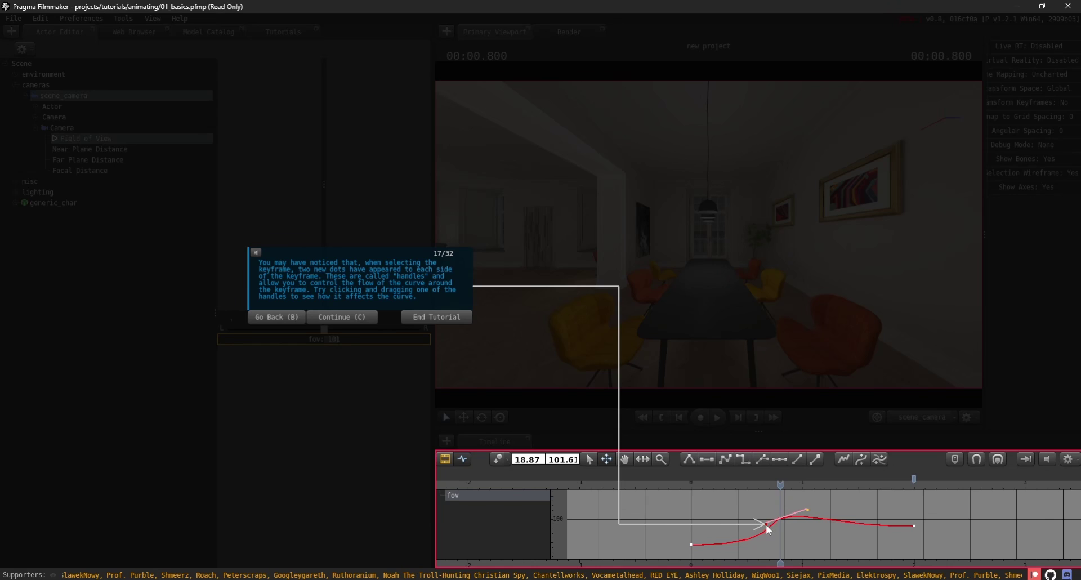
pyautogui.moveTo(766, 525); pyautogui.dragTo(738, 501)
# Set the middle fov keyframe's handle type to Free
pyautogui.click(363, 324)
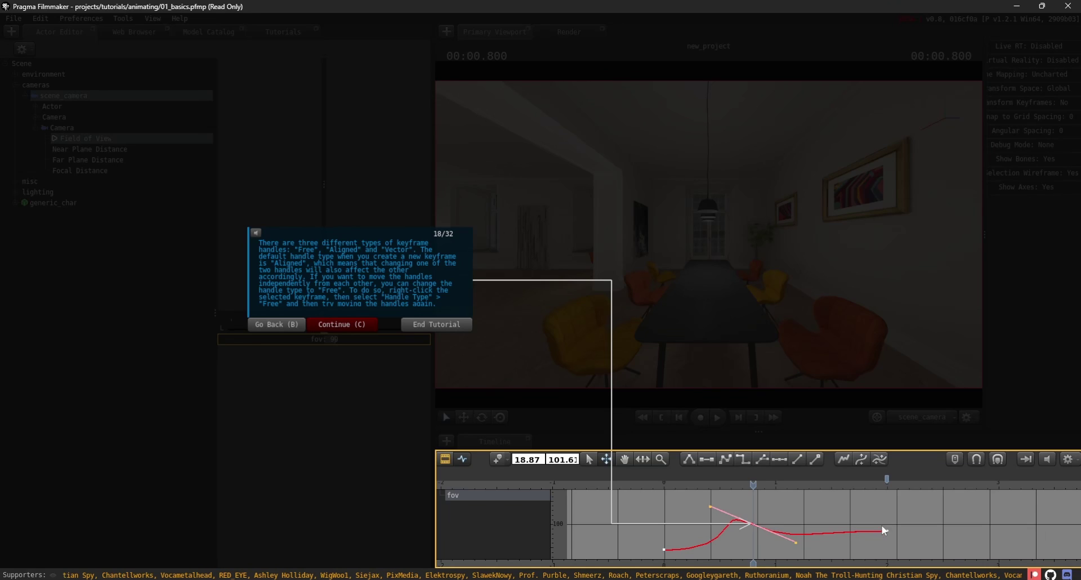
pyautogui.rightClick(781, 503)
pyautogui.moveTo(844, 550)
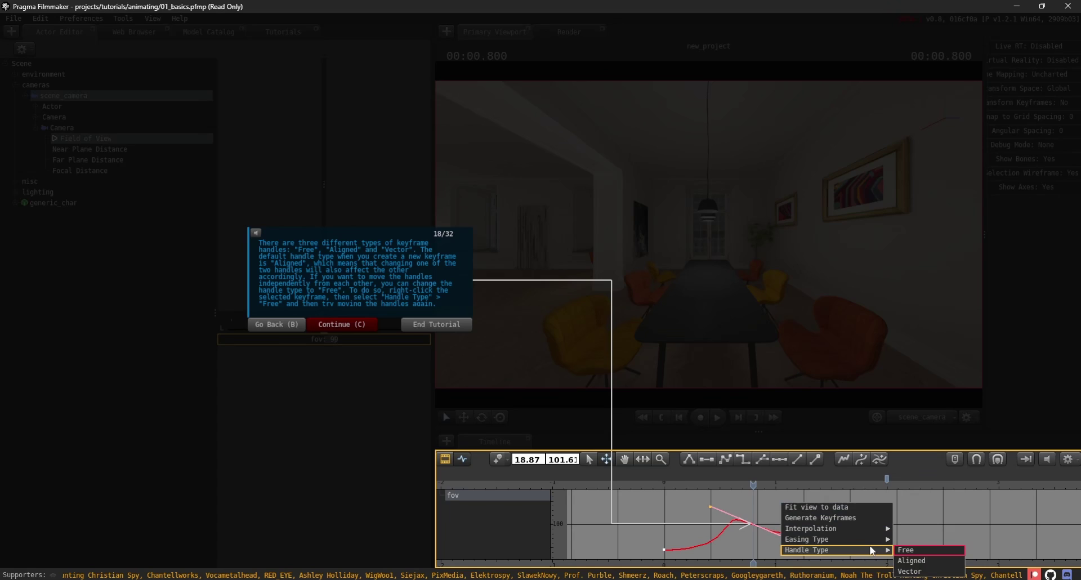
pyautogui.click(925, 552)
# Drag the right and left handles independently to bend the fov curve sharply
pyautogui.moveTo(796, 543); pyautogui.dragTo(777, 474)
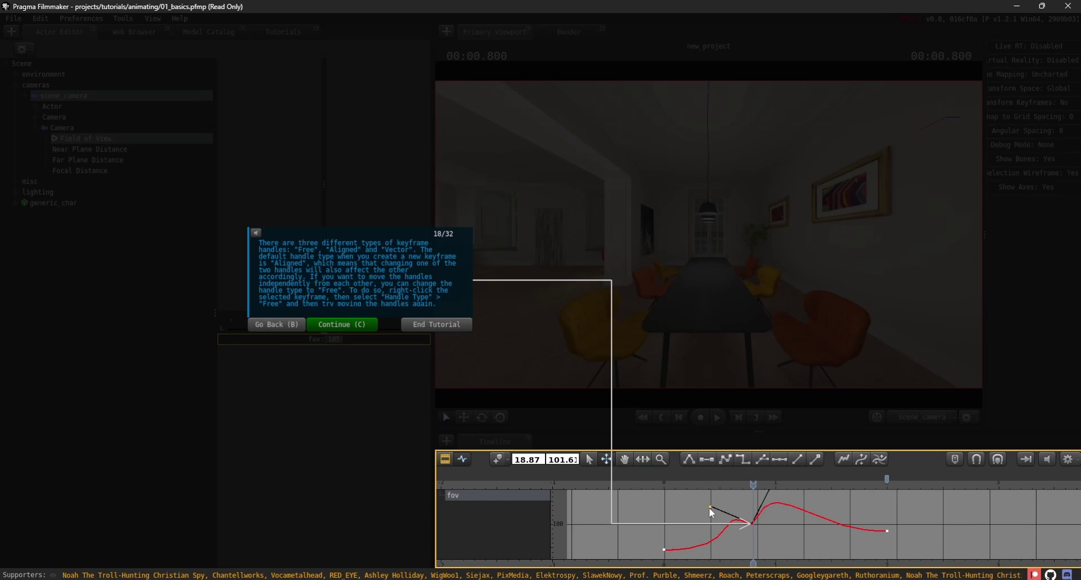
pyautogui.moveTo(710, 506); pyautogui.dragTo(721, 542)
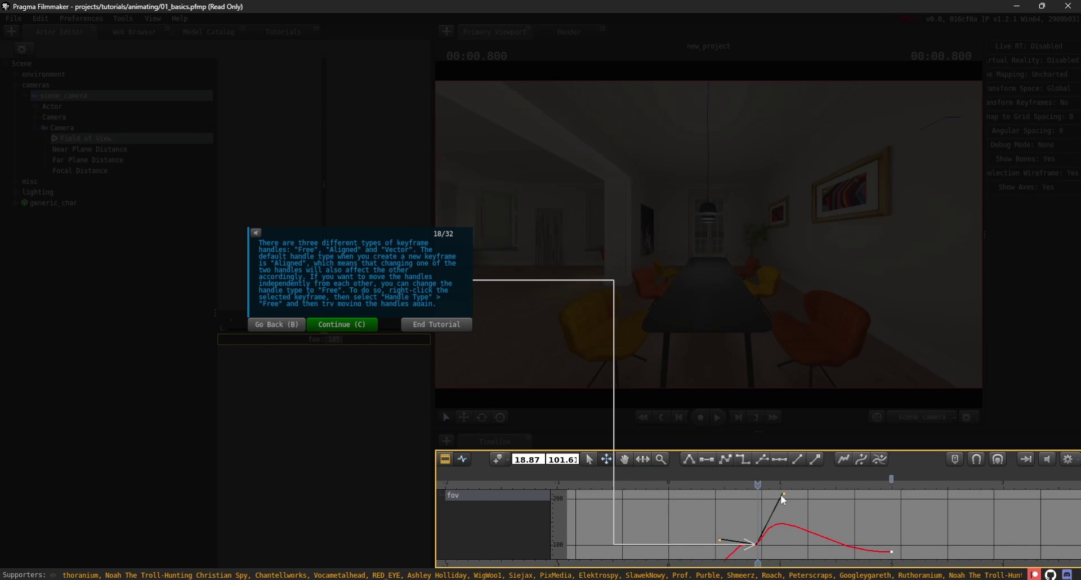
pyautogui.moveTo(784, 495); pyautogui.dragTo(785, 562)
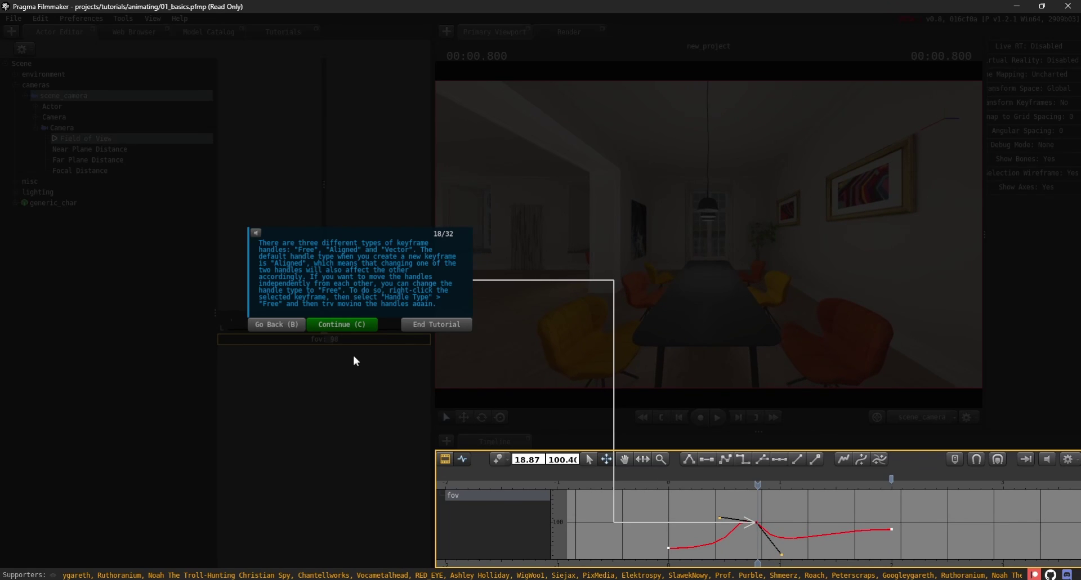
pyautogui.click(353, 324)
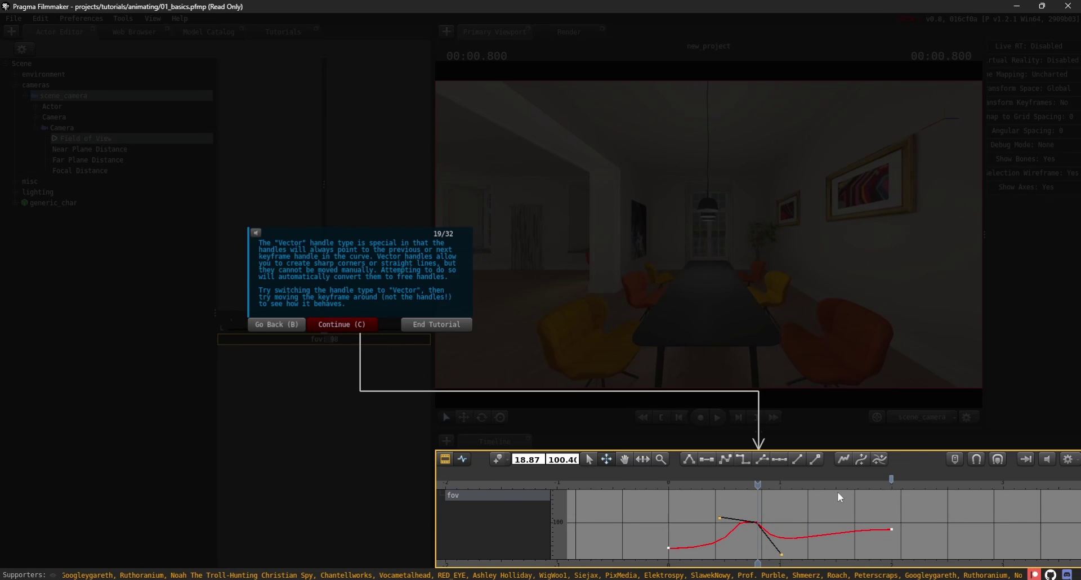
# Give the middle fov keyframe Vector handles
pyautogui.moveTo(821, 522); pyautogui.dragTo(808, 520, button='middle')
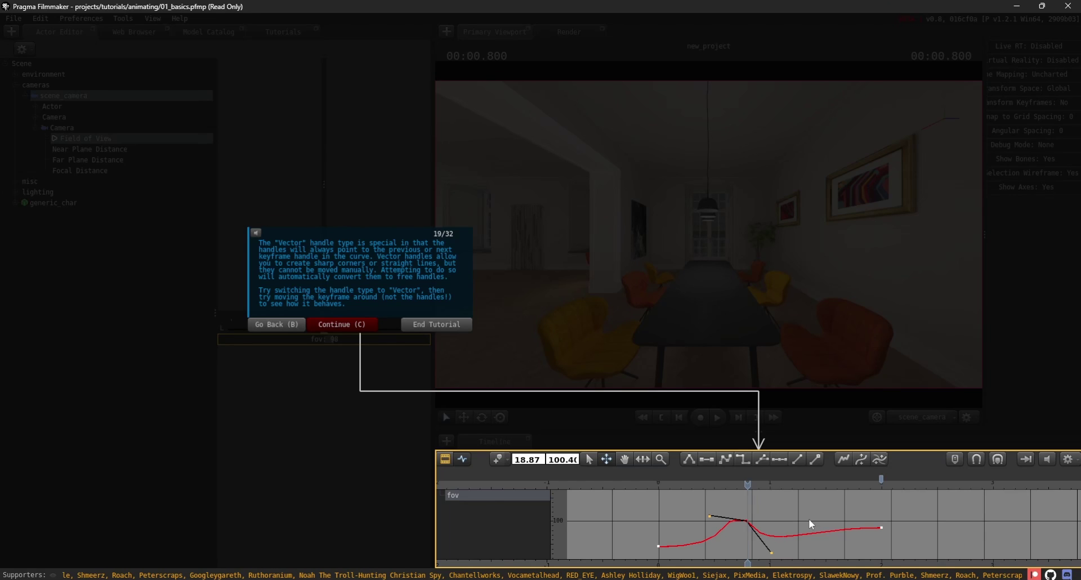
pyautogui.rightClick(799, 514)
pyautogui.moveTo(833, 562)
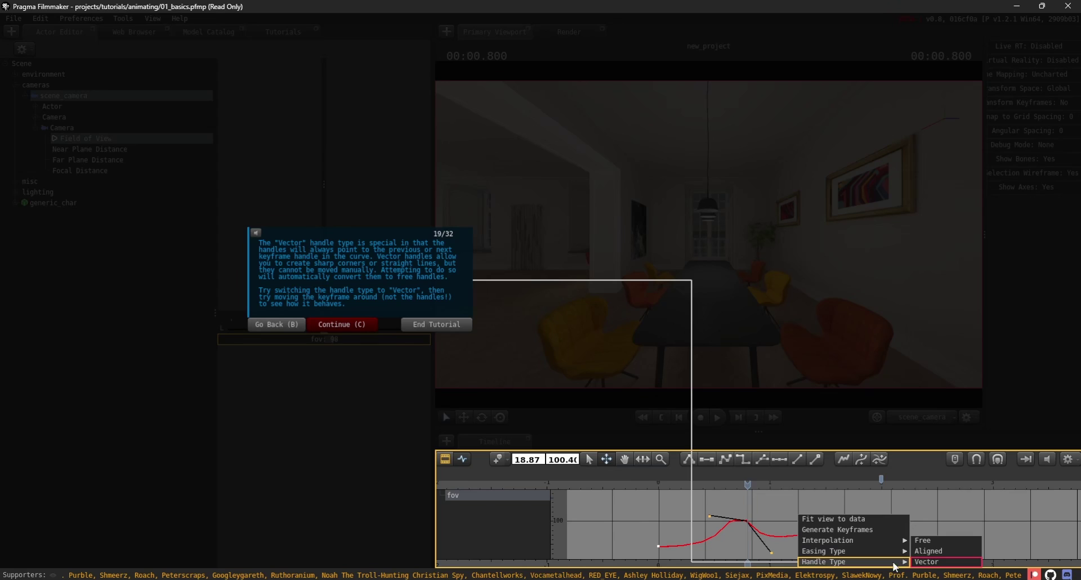
pyautogui.click(938, 567)
# Drag the middle keyframe down to about -8 and lower the last keyframe, forming a sharp dip
pyautogui.moveTo(796, 535)
pyautogui.mouseDown()
pyautogui.moveTo(791, 526)
pyautogui.moveTo(807, 534)
pyautogui.mouseUp()
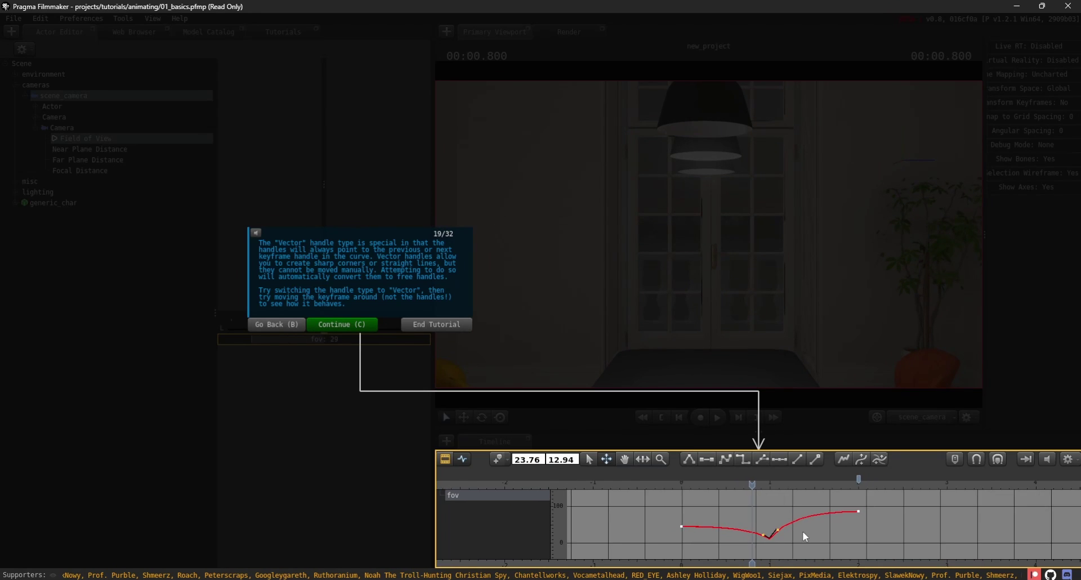
pyautogui.moveTo(803, 532)
pyautogui.mouseDown()
pyautogui.moveTo(819, 528)
pyautogui.moveTo(762, 476)
pyautogui.moveTo(840, 473)
pyautogui.moveTo(819, 482)
pyautogui.moveTo(820, 538)
pyautogui.moveTo(812, 519)
pyautogui.mouseUp()
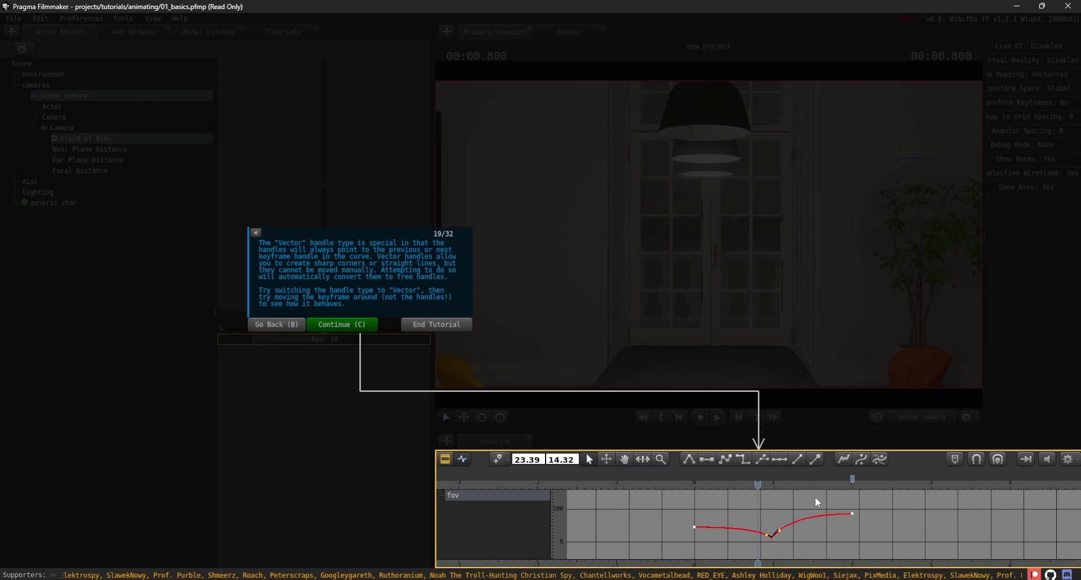
pyautogui.moveTo(853, 513); pyautogui.dragTo(885, 526)
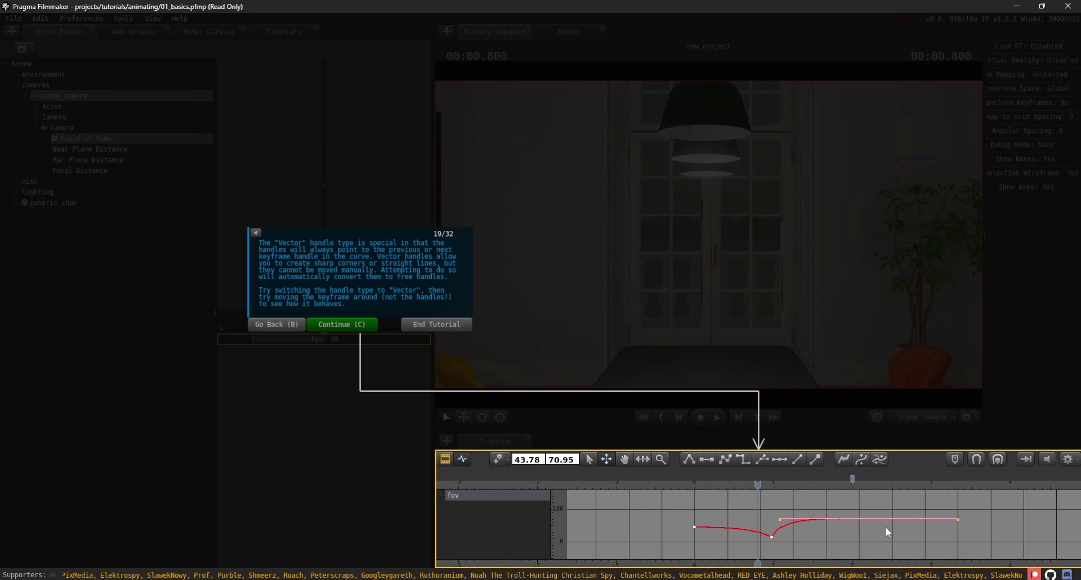
pyautogui.click(772, 536)
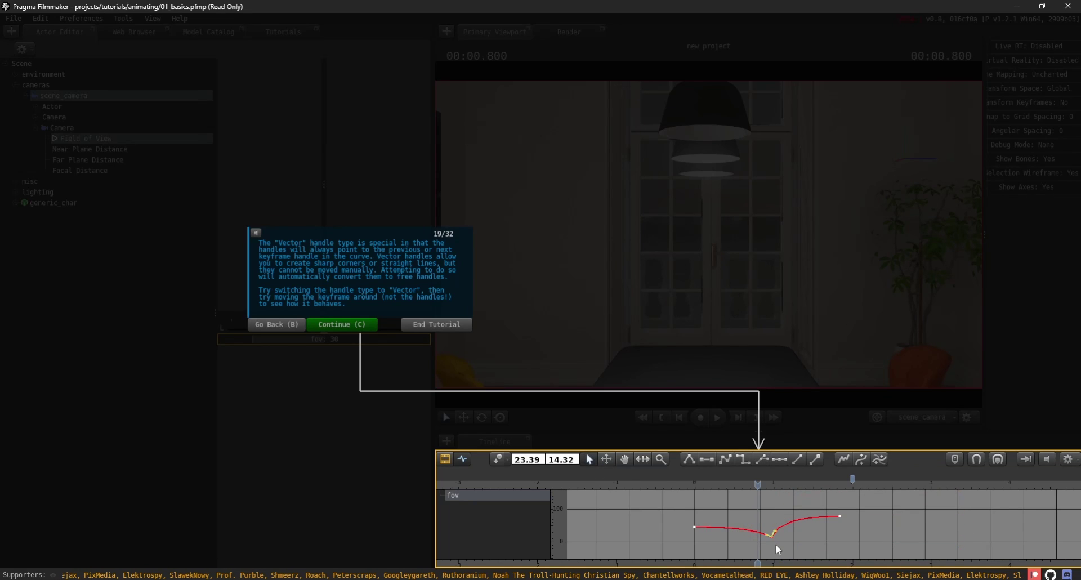
pyautogui.moveTo(796, 537); pyautogui.dragTo(793, 541)
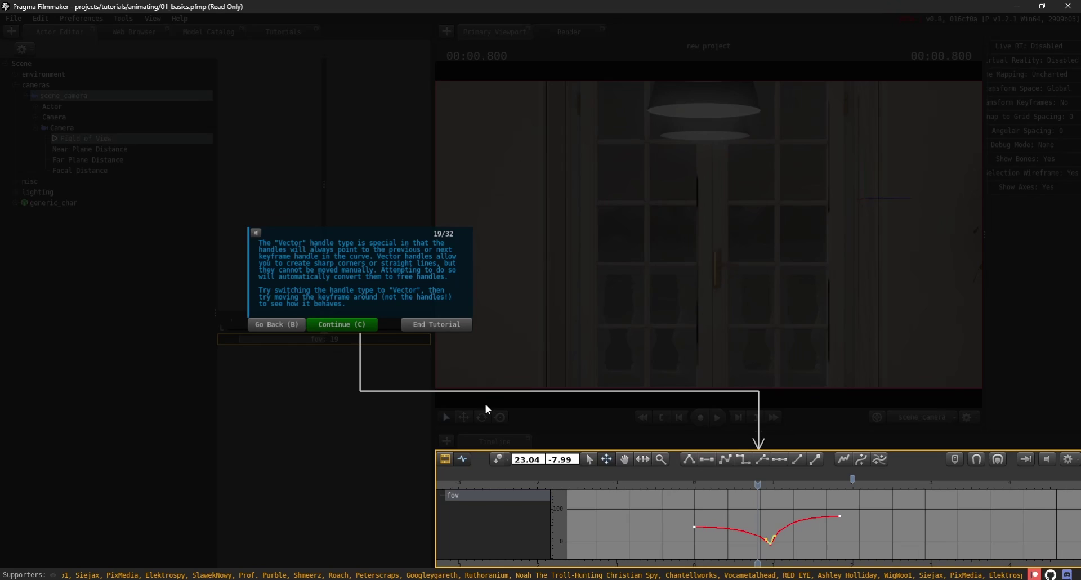
# Set the fov curve segment to Bounce interpolation and drag its keyframe up to about 212
pyautogui.click(343, 324)
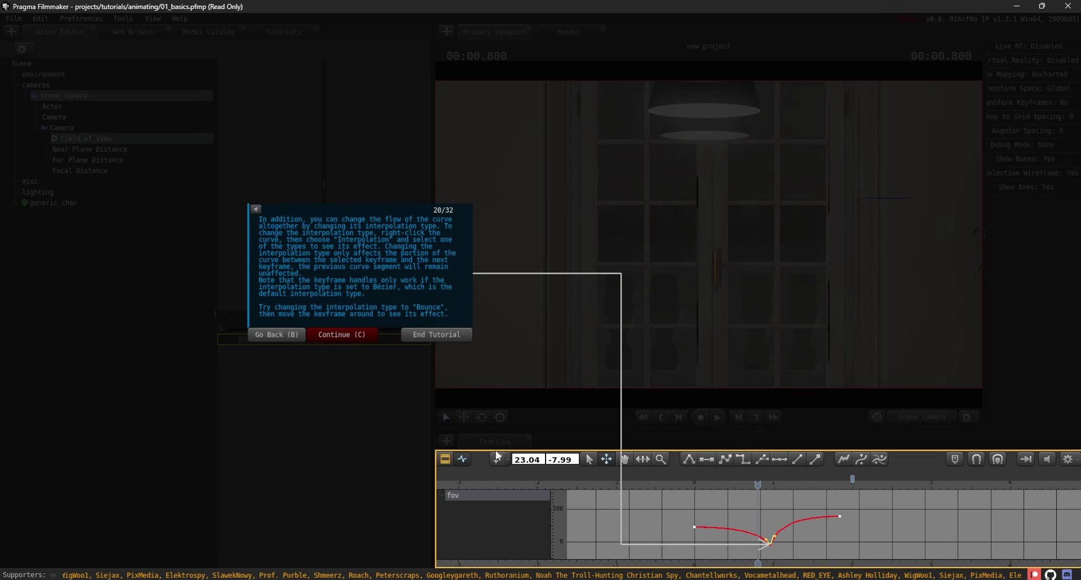
pyautogui.moveTo(820, 536); pyautogui.dragTo(802, 530, button='middle')
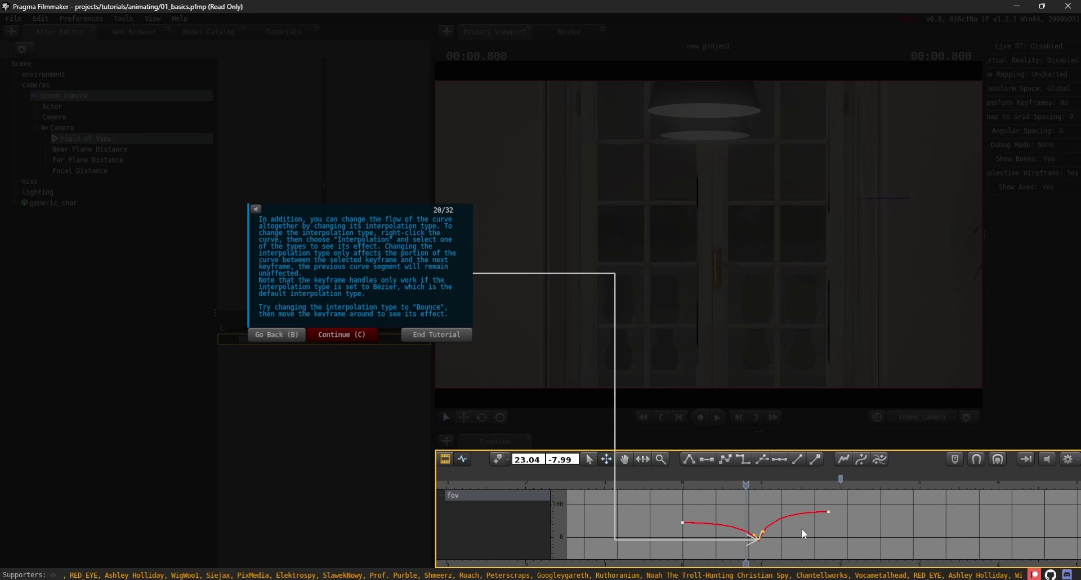
pyautogui.rightClick(784, 513)
pyautogui.moveTo(848, 540)
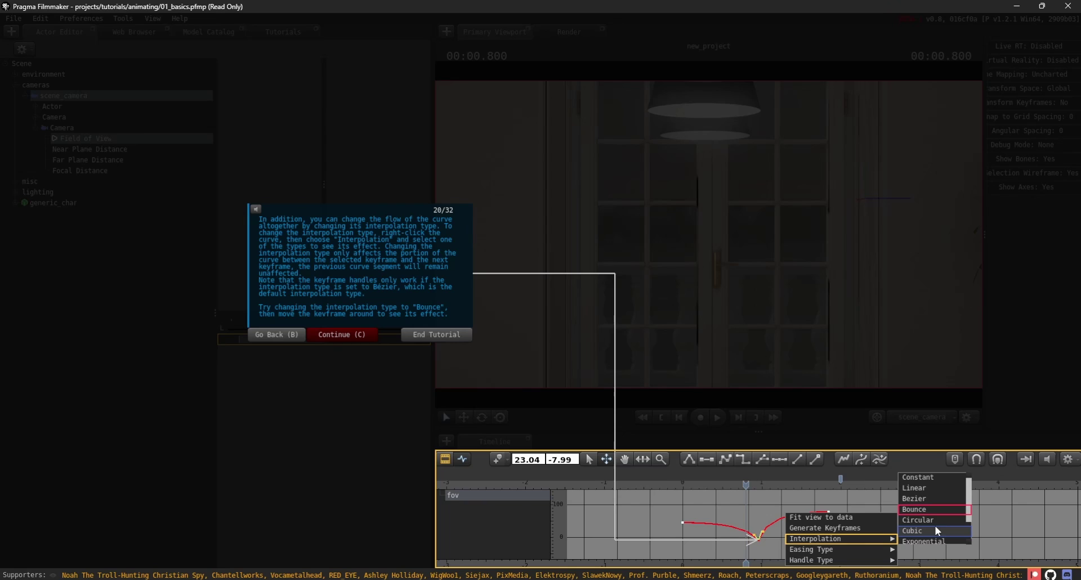
pyautogui.click(929, 510)
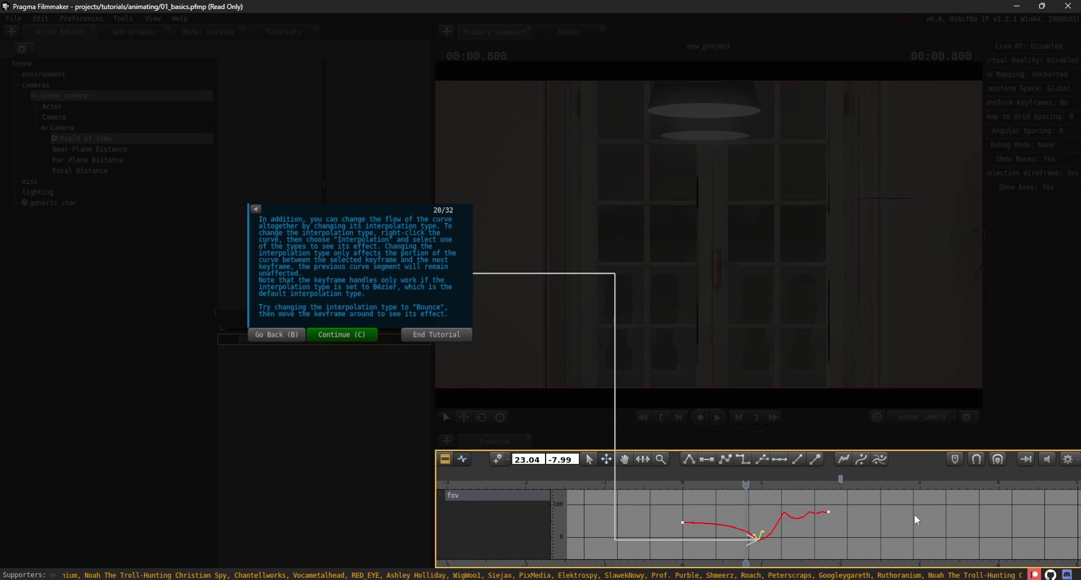
pyautogui.moveTo(832, 537); pyautogui.dragTo(828, 479)
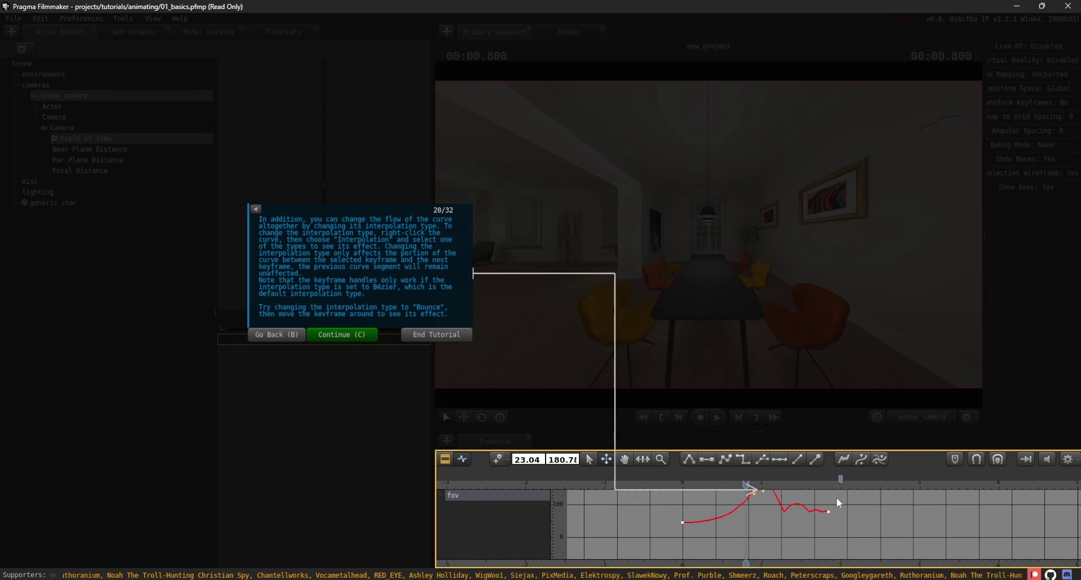
pyautogui.moveTo(844, 529); pyautogui.dragTo(876, 521)
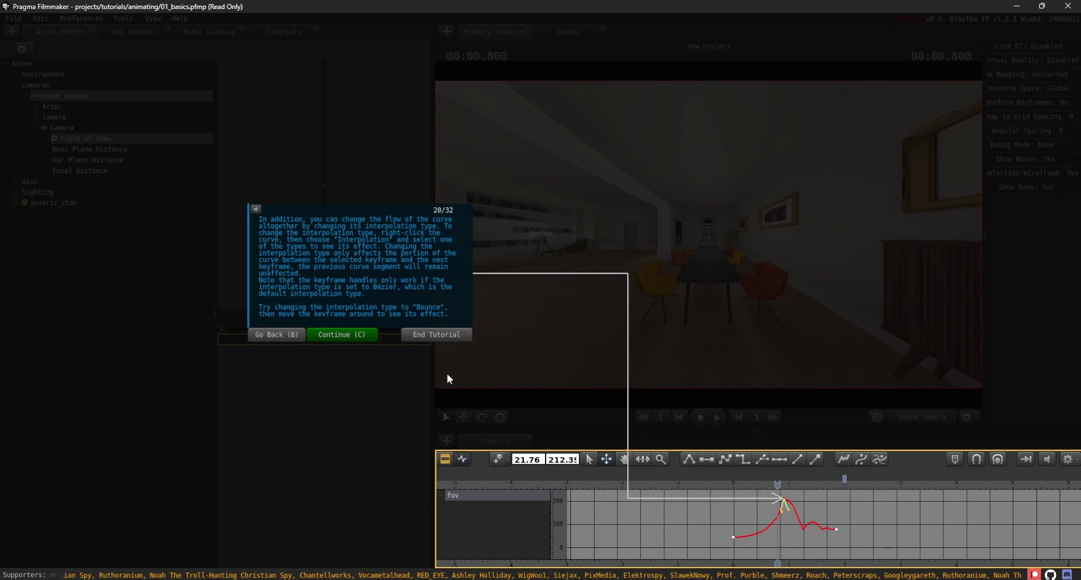
# Advance to the easing step and browse the easings.net reference page
pyautogui.click(366, 335)
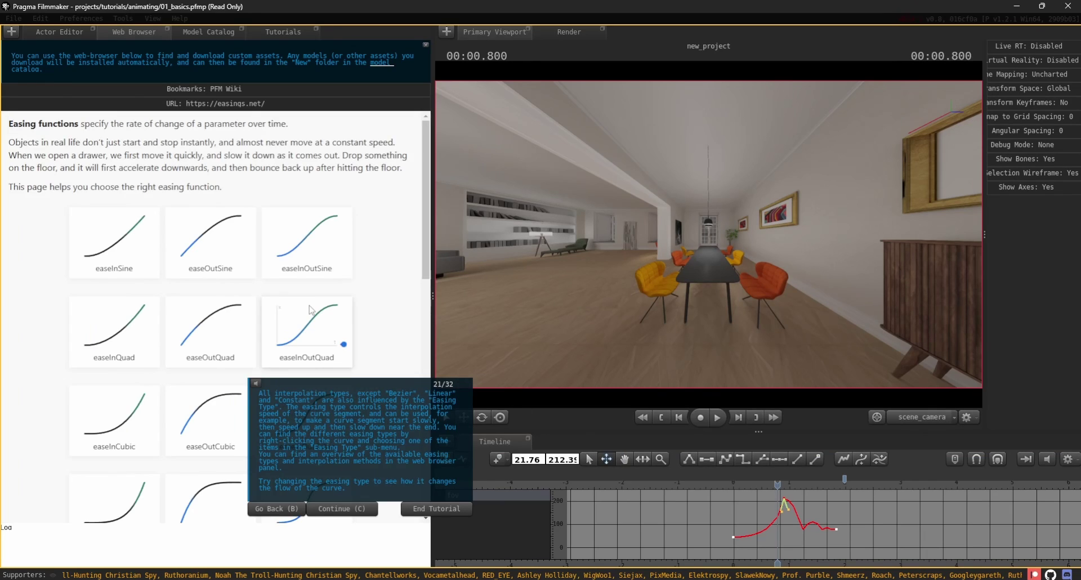
pyautogui.scroll(-1, 391, 305)
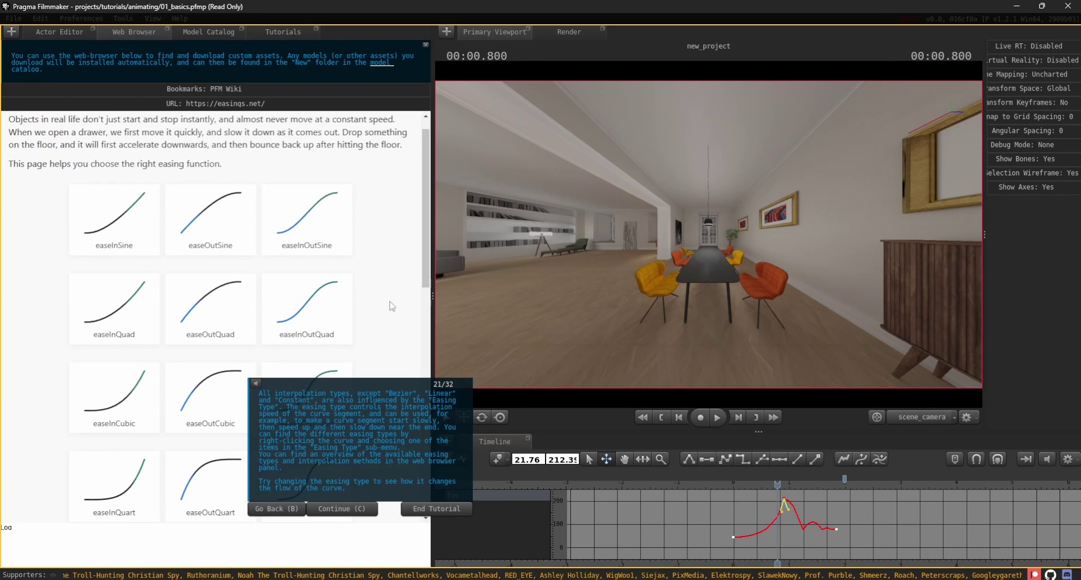
pyautogui.scroll(1, 392, 305)
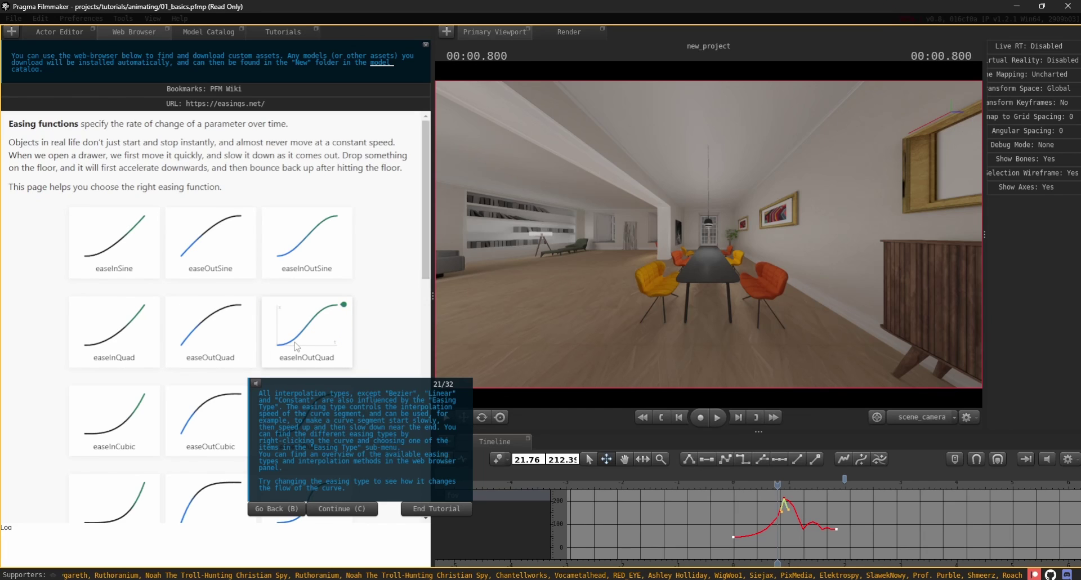
pyautogui.scroll(-8, 394, 298)
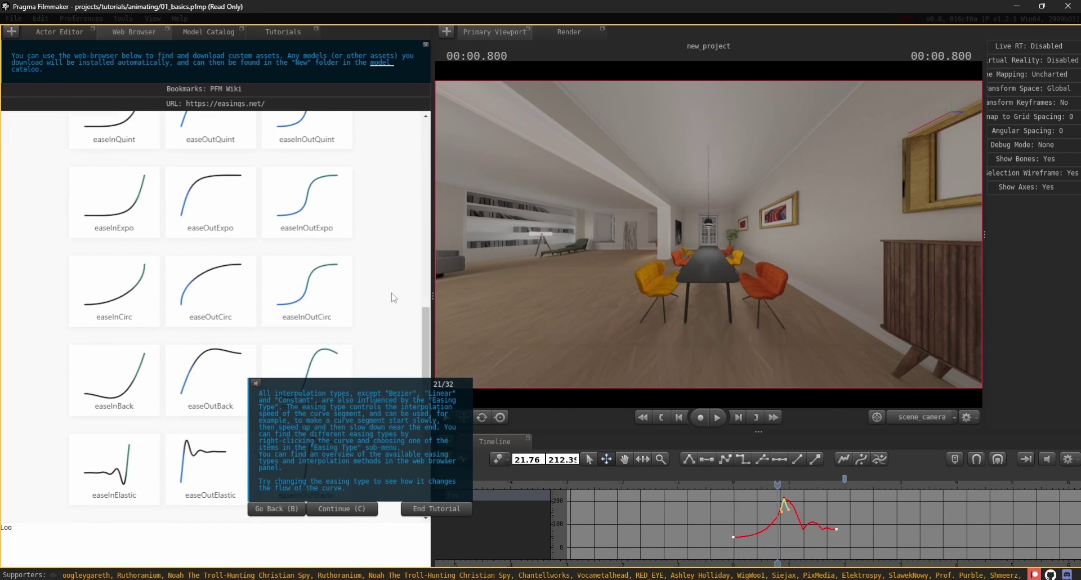
pyautogui.scroll(-2, 394, 298)
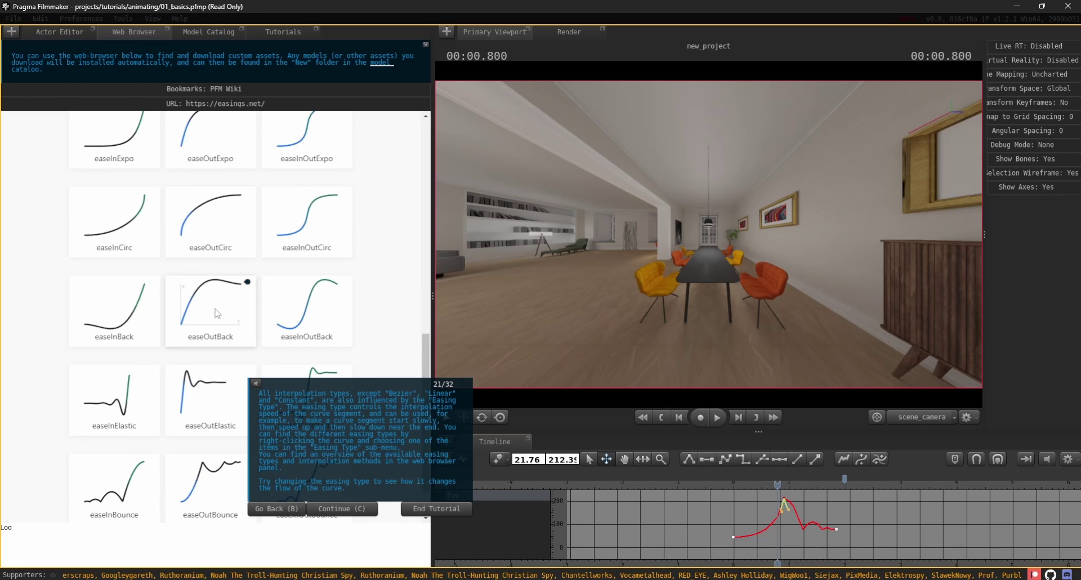
pyautogui.scroll(-3, 796, 510)
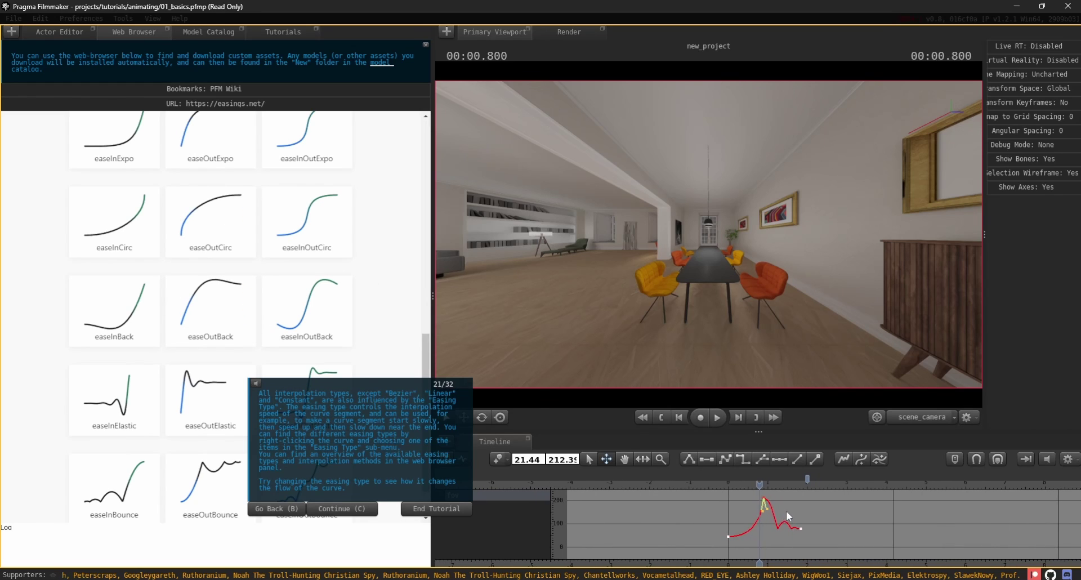
pyautogui.scroll(3, 787, 514)
# Give the fov curve segment an Ease Out easing
pyautogui.rightClick(801, 503)
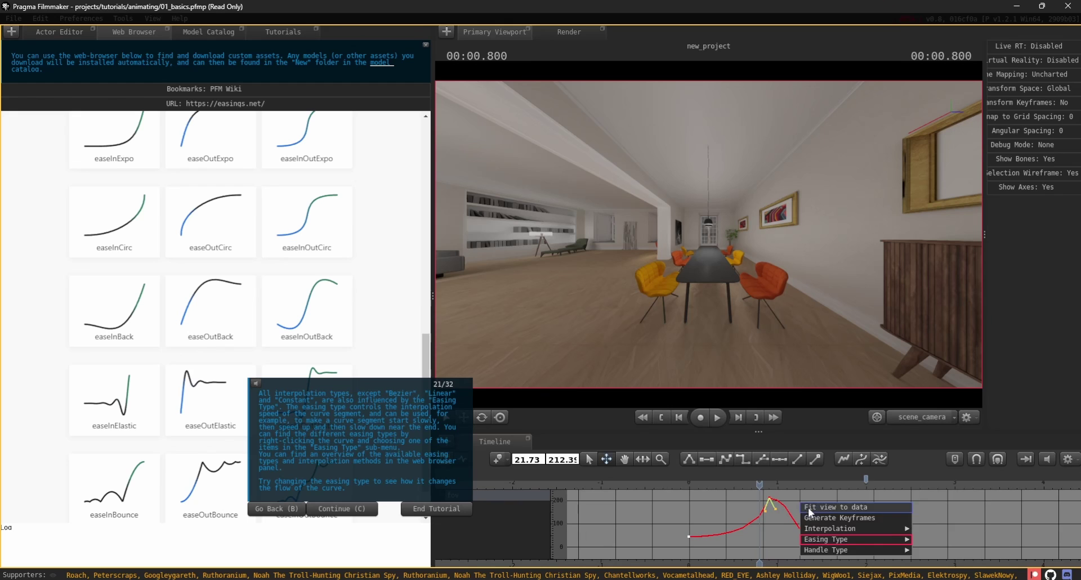
pyautogui.moveTo(884, 539)
pyautogui.click(947, 512)
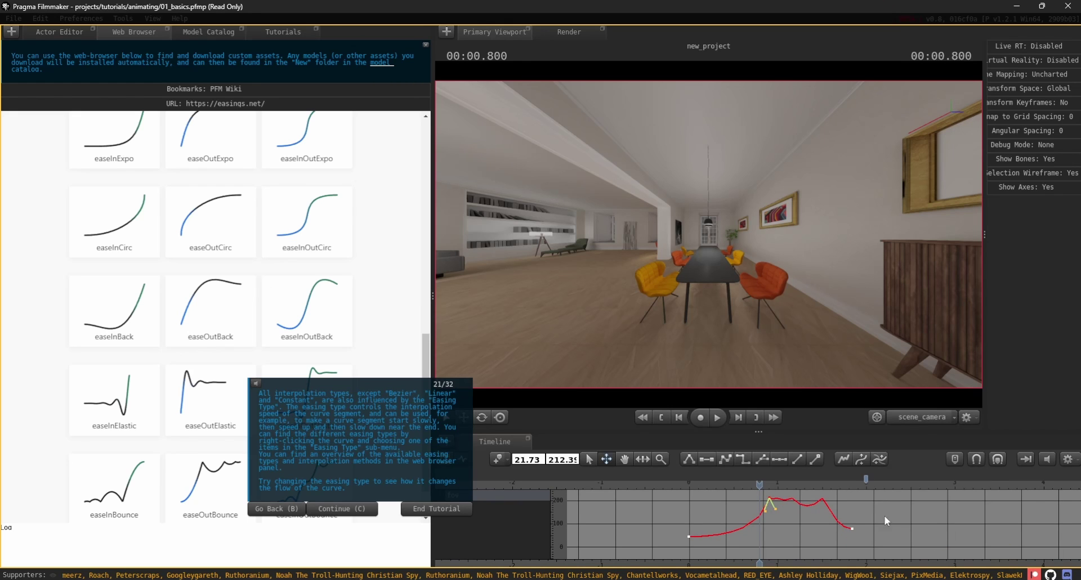
pyautogui.scroll(-5, 878, 529)
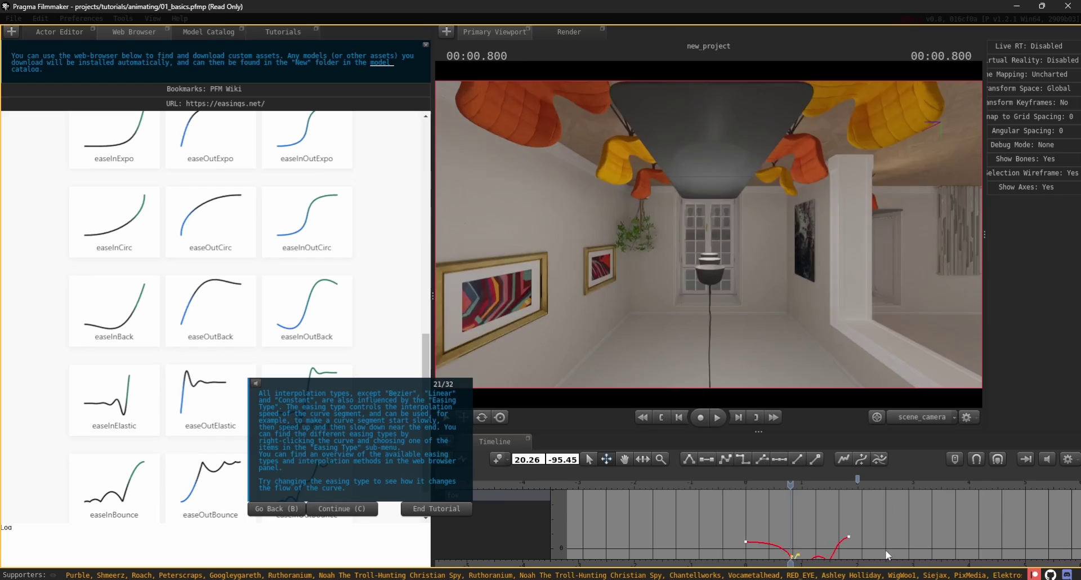
pyautogui.scroll(2, 884, 509)
# Try two other easing types on the fov curve segment
pyautogui.rightClick(882, 514)
pyautogui.moveTo(935, 547)
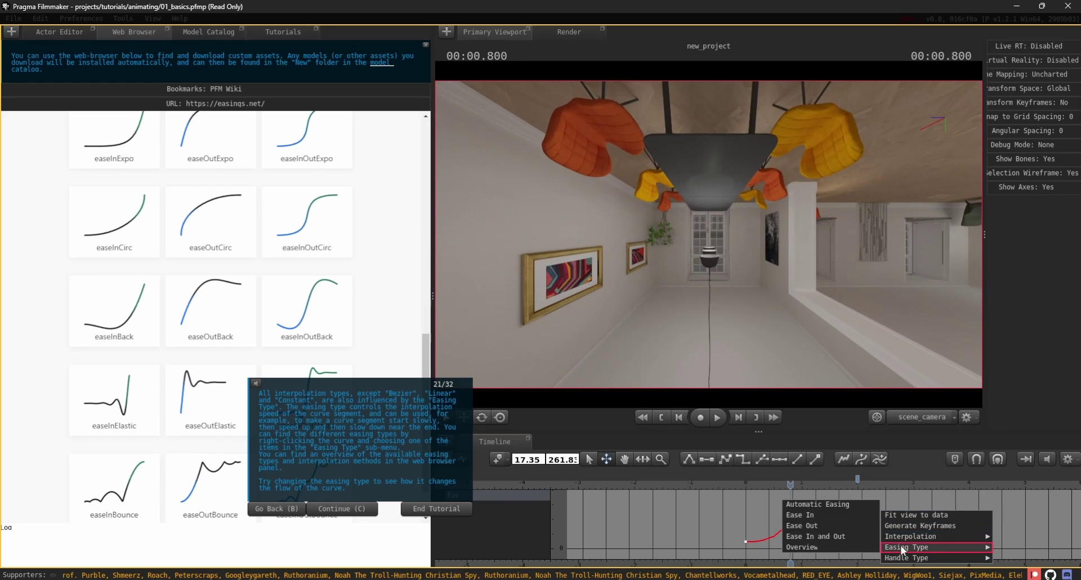
pyautogui.click(848, 538)
pyautogui.rightClick(871, 510)
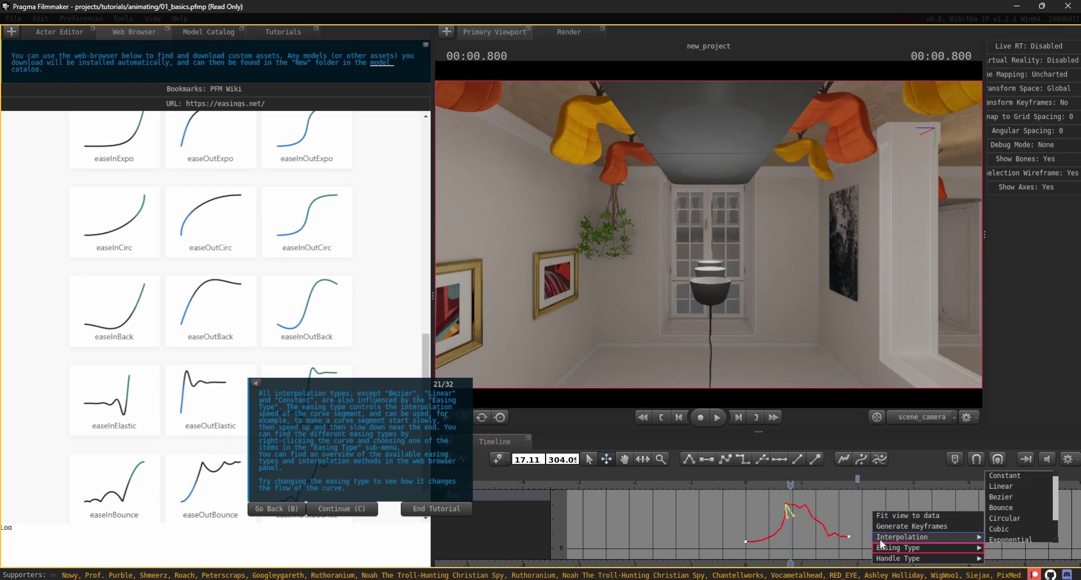
pyautogui.moveTo(901, 545)
pyautogui.click(826, 524)
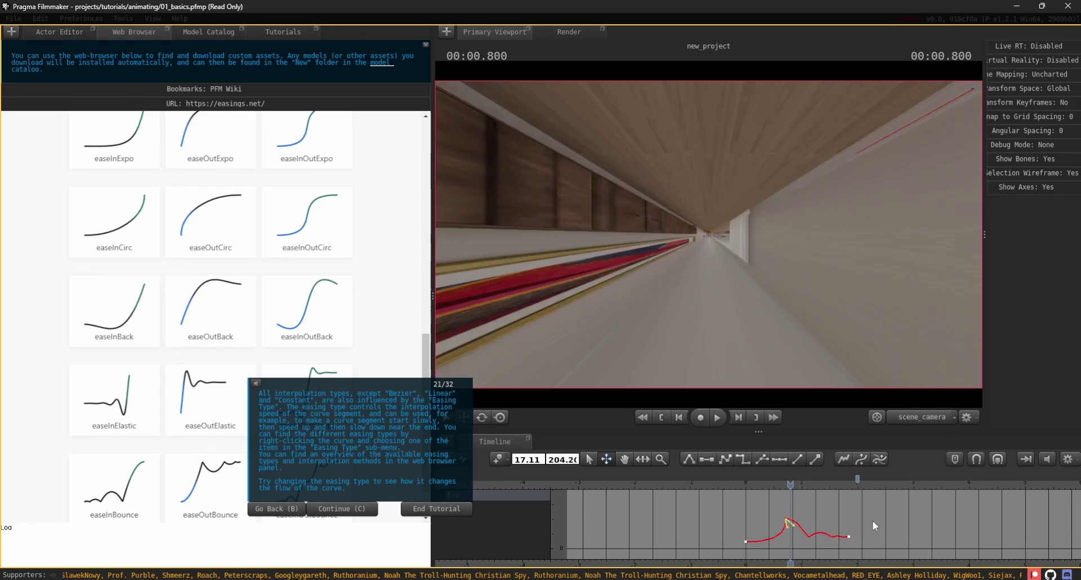
# Advance to the freehand drawing step with the graph editor in selection mode
pyautogui.press('c')
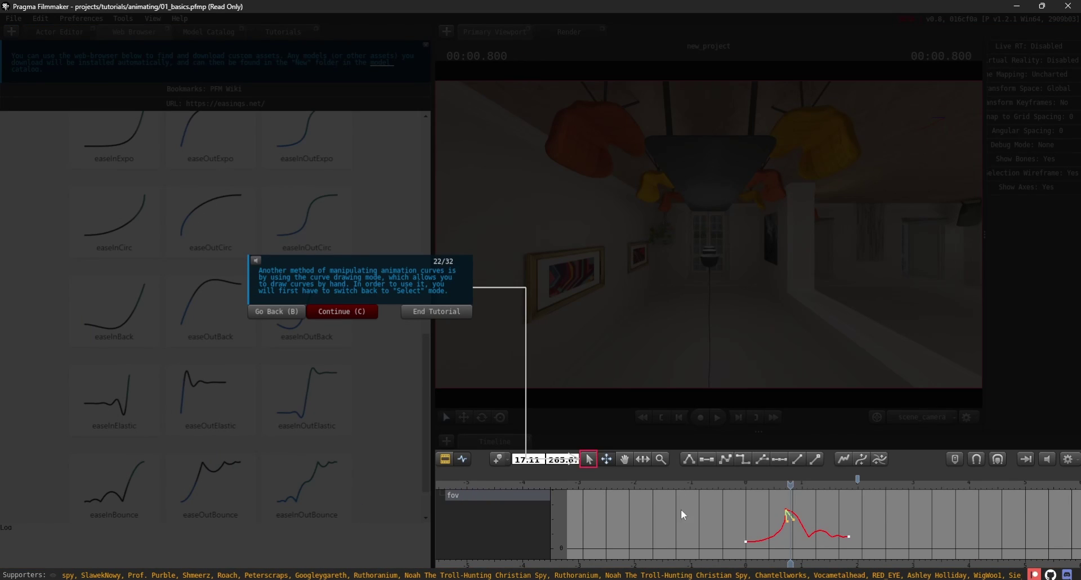
pyautogui.scroll(3, 682, 528)
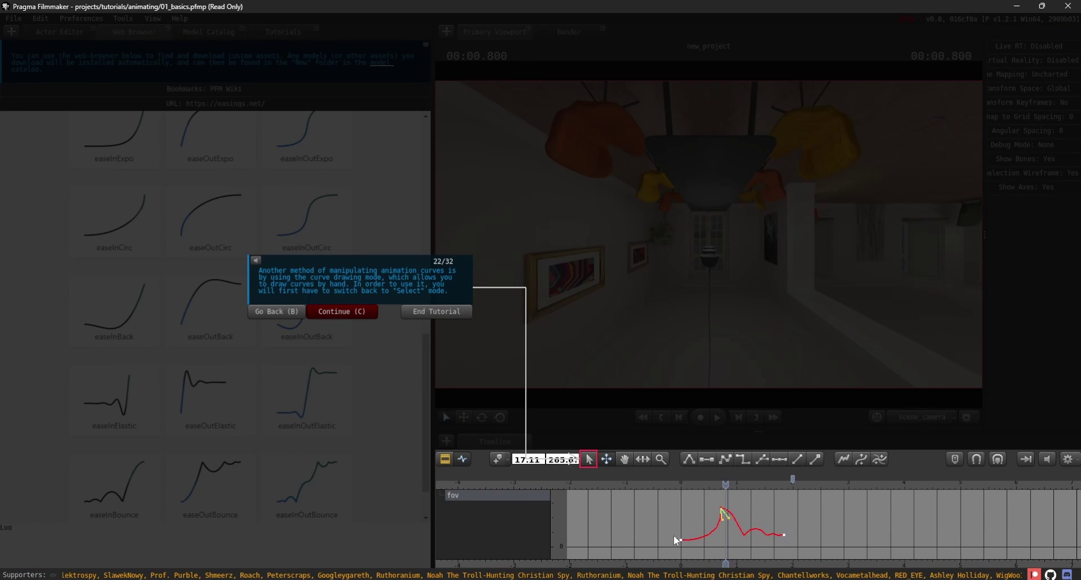
pyautogui.scroll(1, 687, 535)
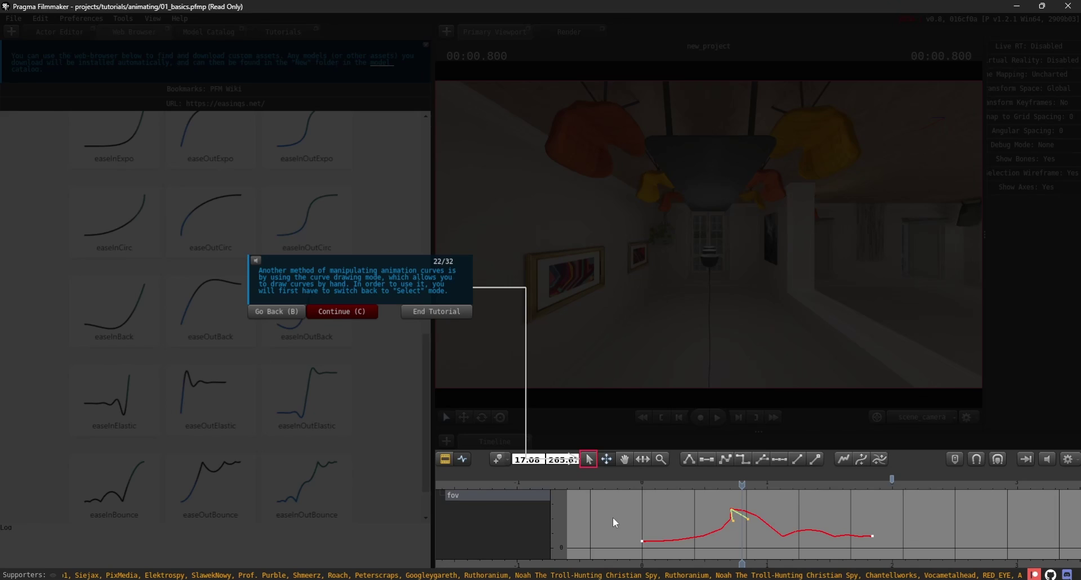
pyautogui.click(590, 460)
pyautogui.click(368, 311)
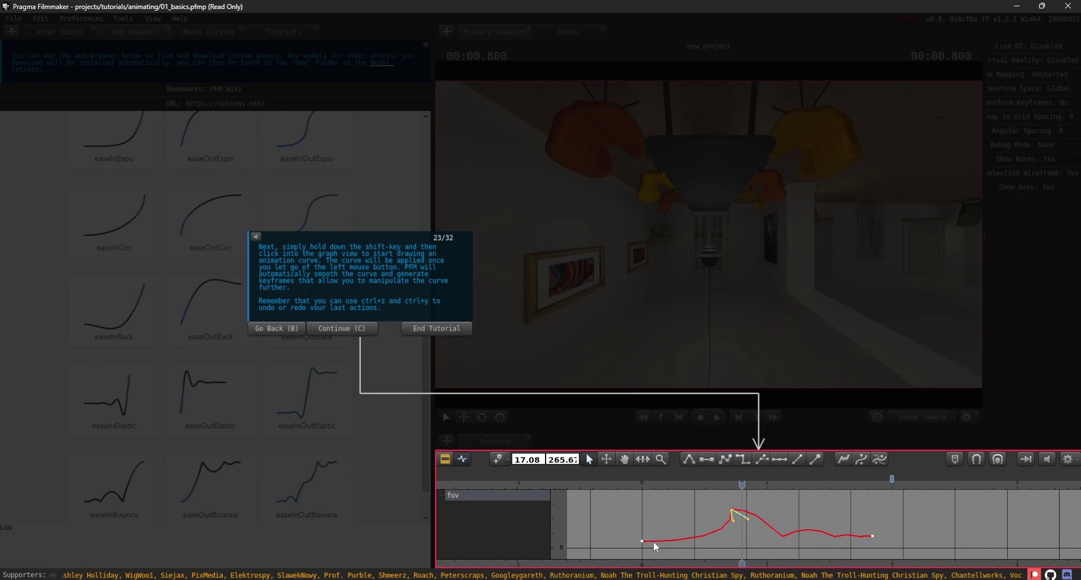
# Sketch several freehand fov curves across the graph, including a dip-then-rise and a wiggly one
pyautogui.moveTo(653, 539)
pyautogui.keyDown('shift'); pyautogui.mouseDown()
pyautogui.moveTo(798, 519)
pyautogui.moveTo(856, 534)
pyautogui.mouseUp(); pyautogui.keyUp('shift')
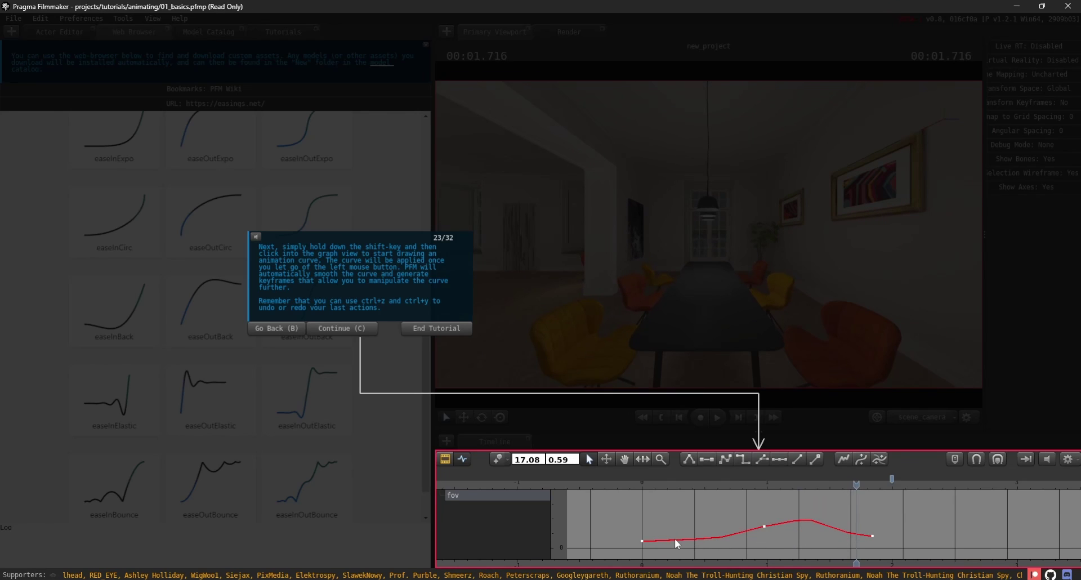
pyautogui.moveTo(675, 538)
pyautogui.keyDown('shift'); pyautogui.mouseDown()
pyautogui.moveTo(718, 511)
pyautogui.moveTo(768, 521)
pyautogui.mouseUp(); pyautogui.keyUp('shift')
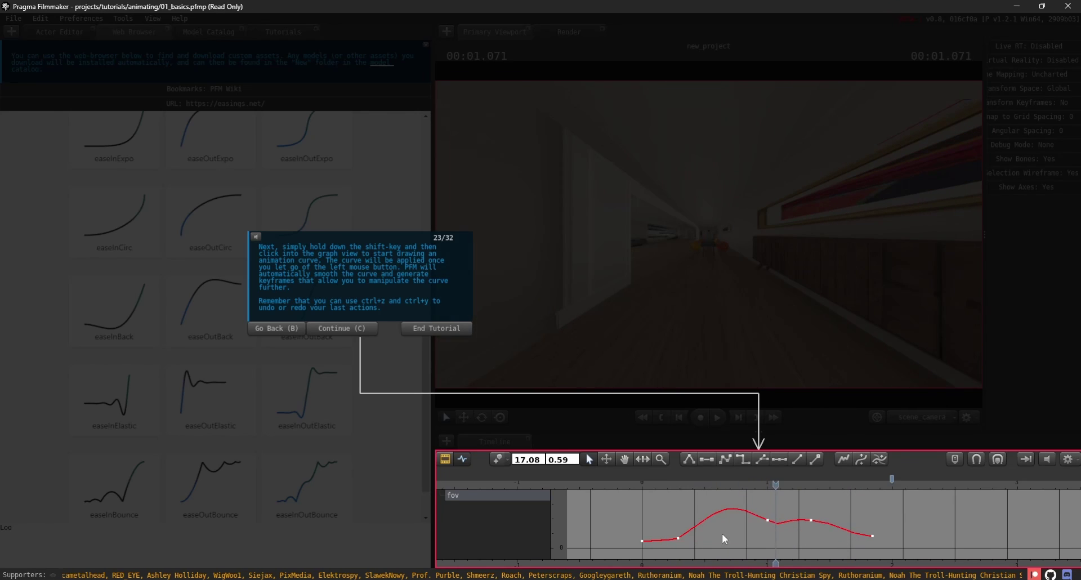
pyautogui.moveTo(683, 532)
pyautogui.keyDown('shift'); pyautogui.mouseDown()
pyautogui.moveTo(774, 536)
pyautogui.moveTo(789, 546)
pyautogui.moveTo(814, 510)
pyautogui.moveTo(852, 531)
pyautogui.mouseUp(); pyautogui.keyUp('shift')
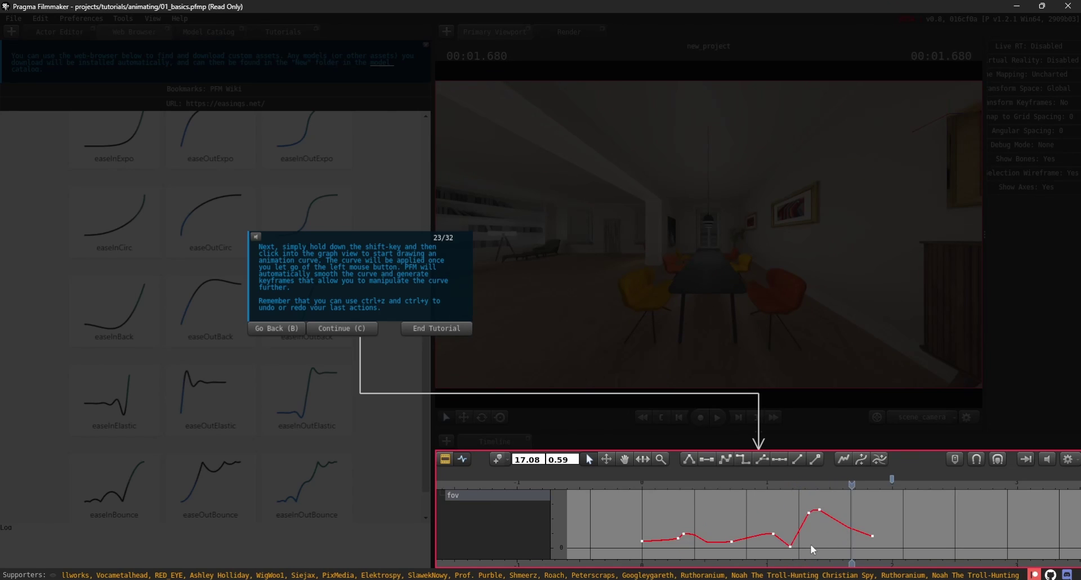
pyautogui.keyDown('shift'); pyautogui.moveTo(667, 541); pyautogui.dragTo(851, 527); pyautogui.keyUp('shift')
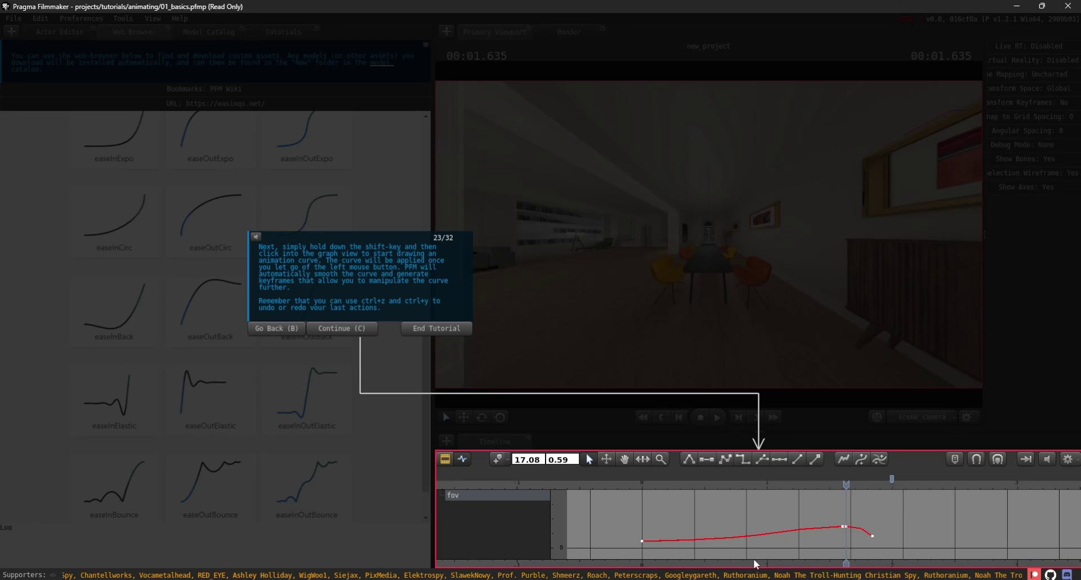
pyautogui.keyDown('shift'); pyautogui.moveTo(643, 541); pyautogui.dragTo(863, 534); pyautogui.keyUp('shift')
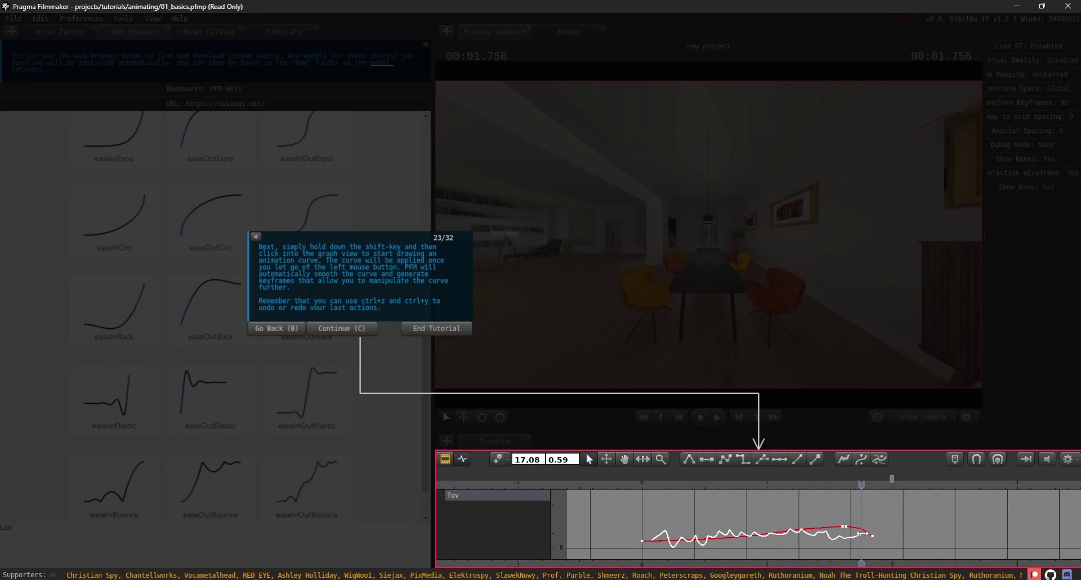
# Compare hand-drawn versions with undo and redo, then sketch a final freehand fov curve
pyautogui.hotkey('ctrl', 'z')
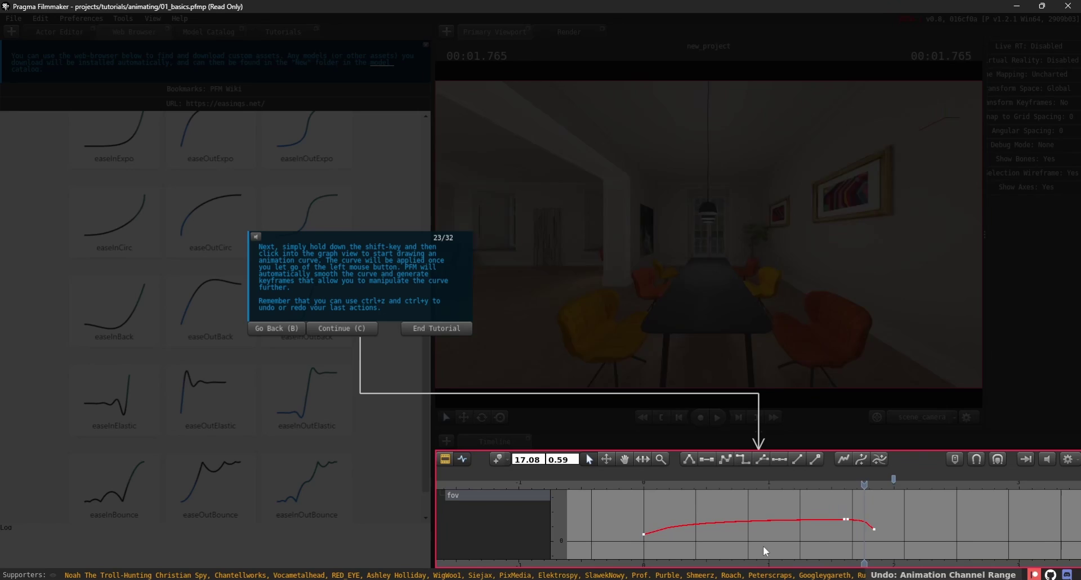
pyautogui.hotkey('ctrl', 'z')
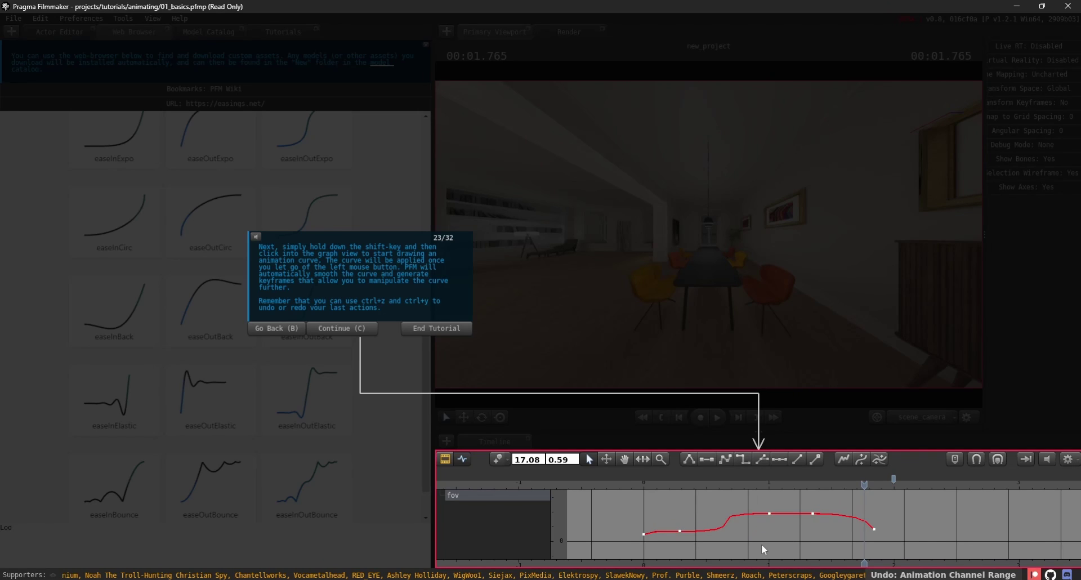
pyautogui.hotkey('ctrl', 'y')
pyautogui.hotkey('ctrl', 'z')
pyautogui.hotkey('ctrl', 'y')
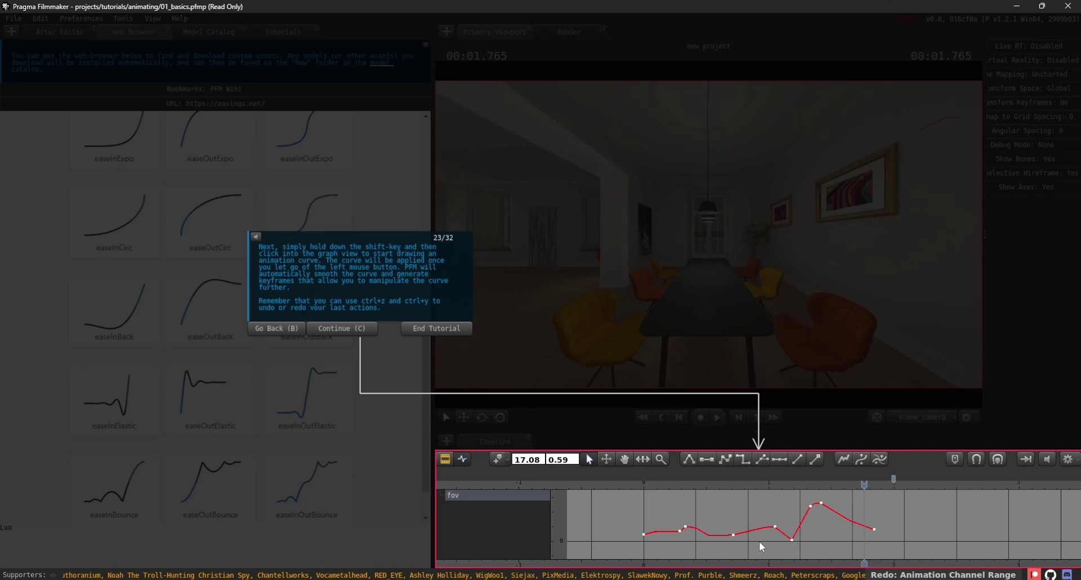
pyautogui.moveTo(672, 536)
pyautogui.keyDown('shift'); pyautogui.mouseDown()
pyautogui.moveTo(730, 508)
pyautogui.moveTo(768, 543)
pyautogui.moveTo(853, 526)
pyautogui.mouseUp(); pyautogui.keyUp('shift')
# Advance through the tutorial to step 25, resetting the curve graph
pyautogui.click(360, 332)
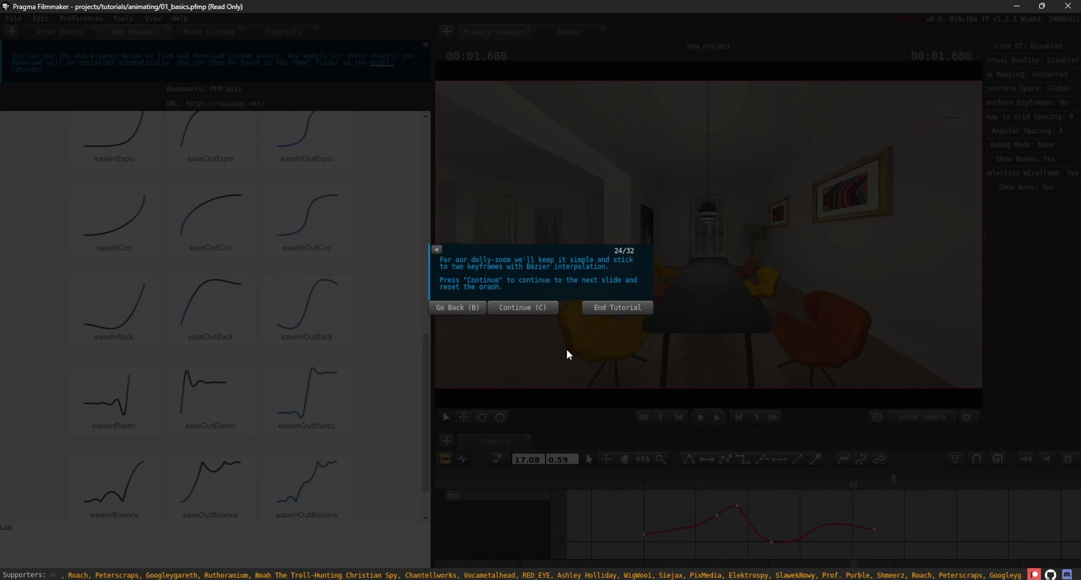
pyautogui.click(538, 309)
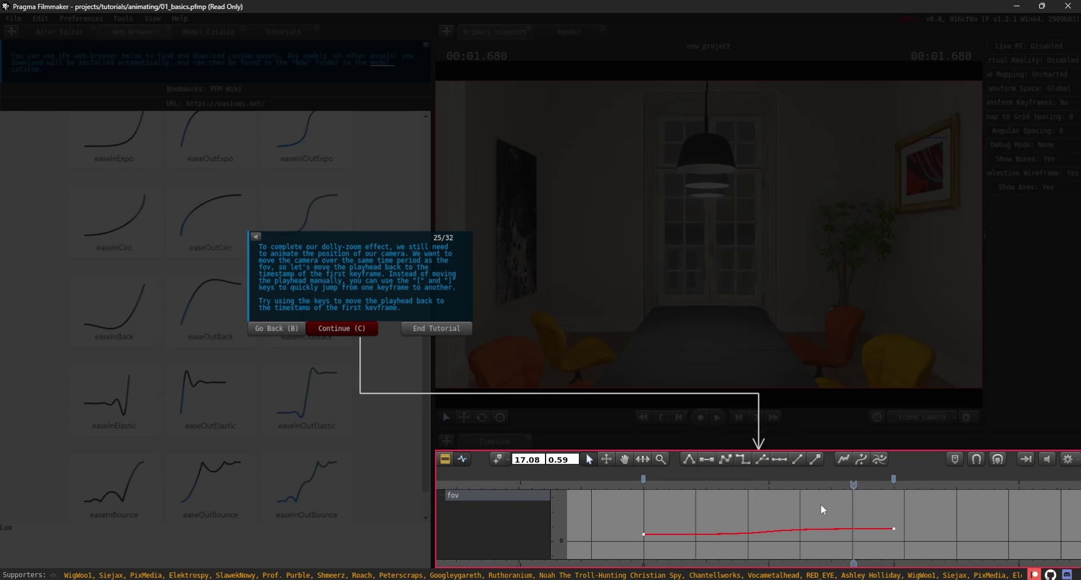
# Jump the playhead between keyframes back to time 0 and switch the viewport to the Work Camera
pyautogui.press(']')
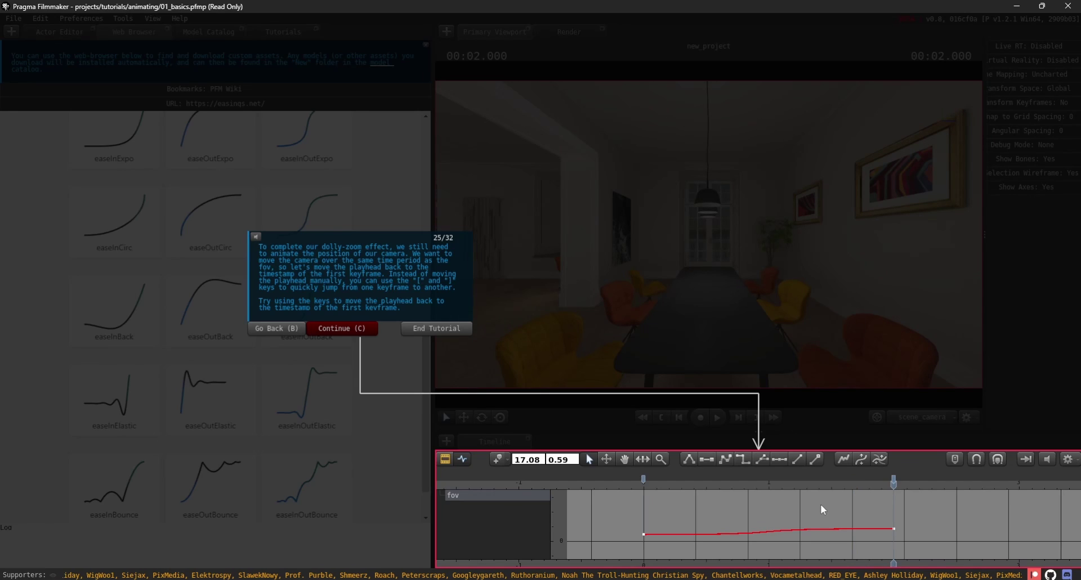
pyautogui.press('[')
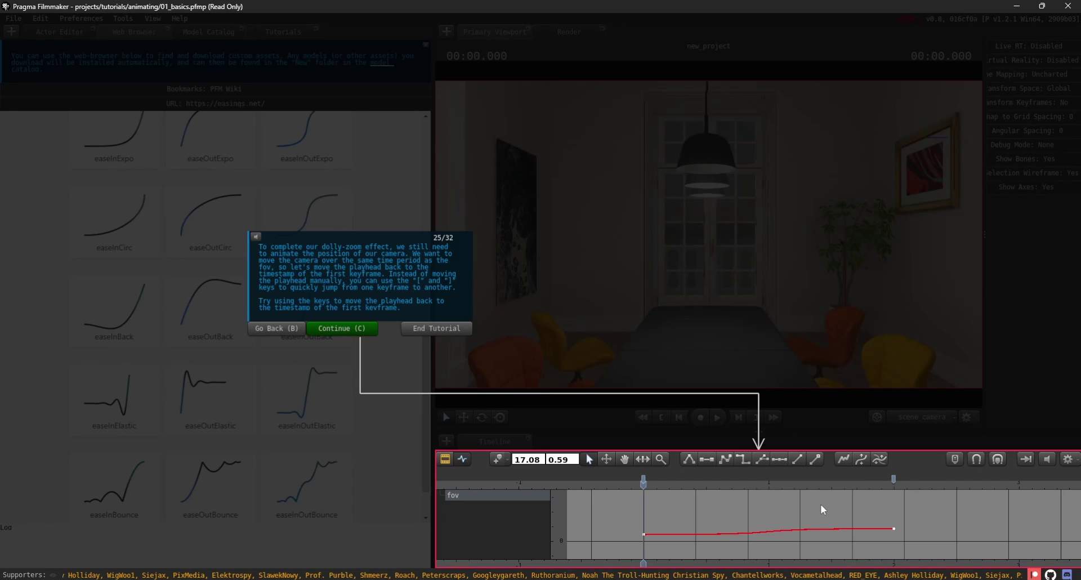
pyautogui.click(360, 331)
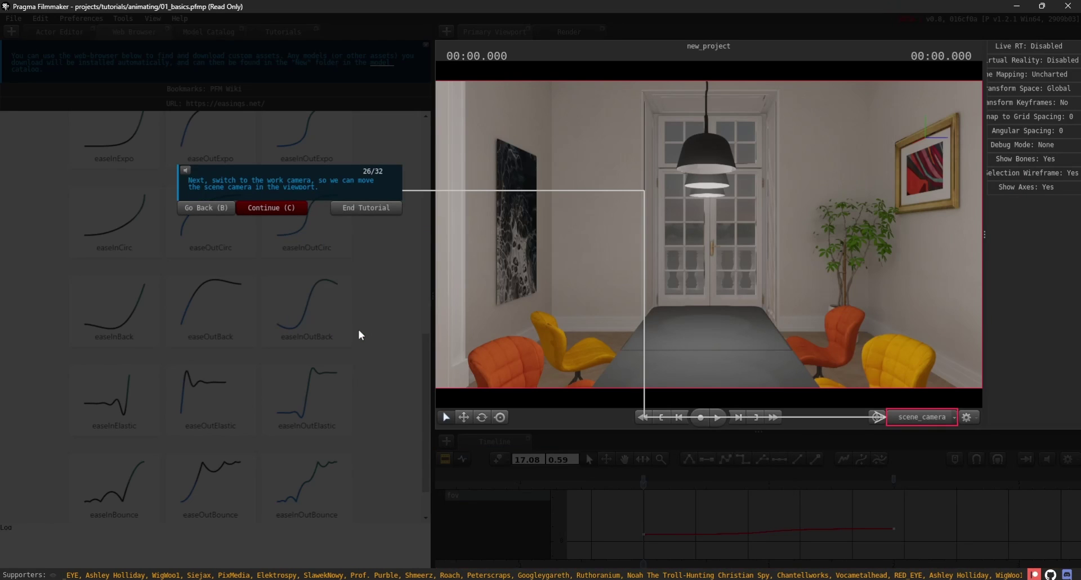
pyautogui.click(918, 417)
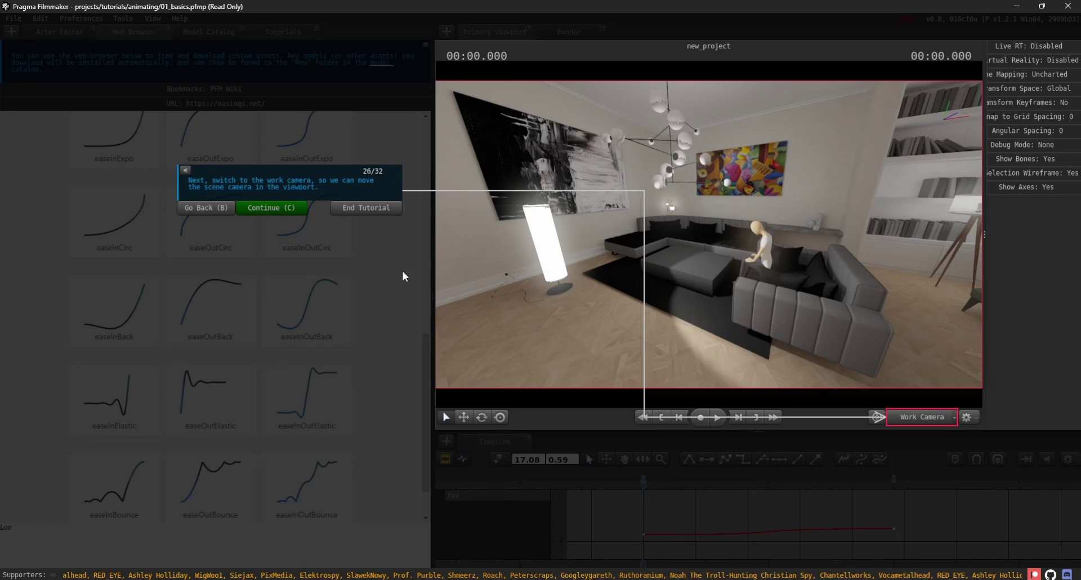
# Select scene_camera with the Move tool and drag it toward the sofa
pyautogui.click(279, 208)
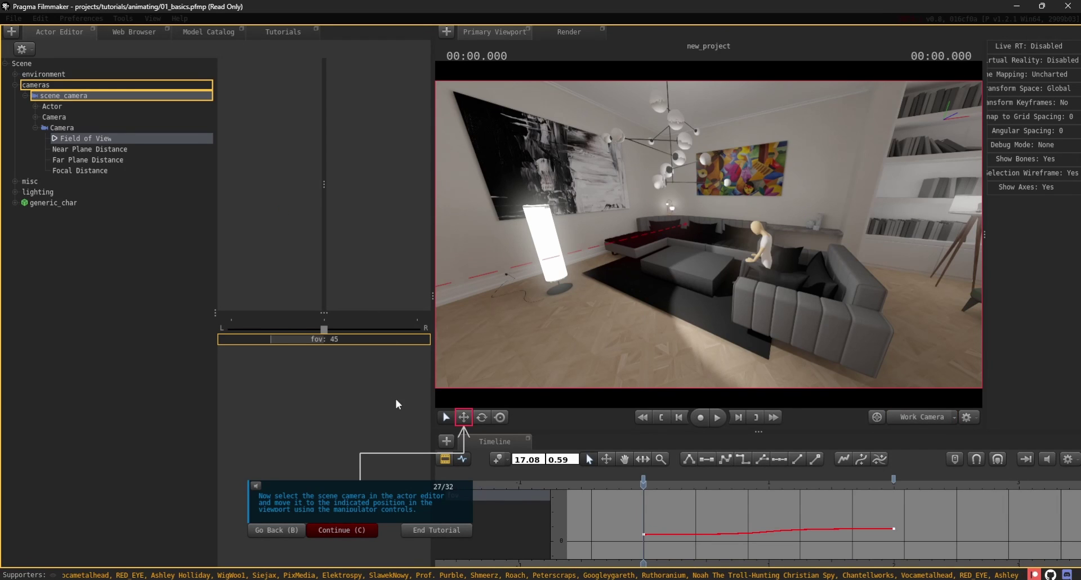
pyautogui.click(464, 418)
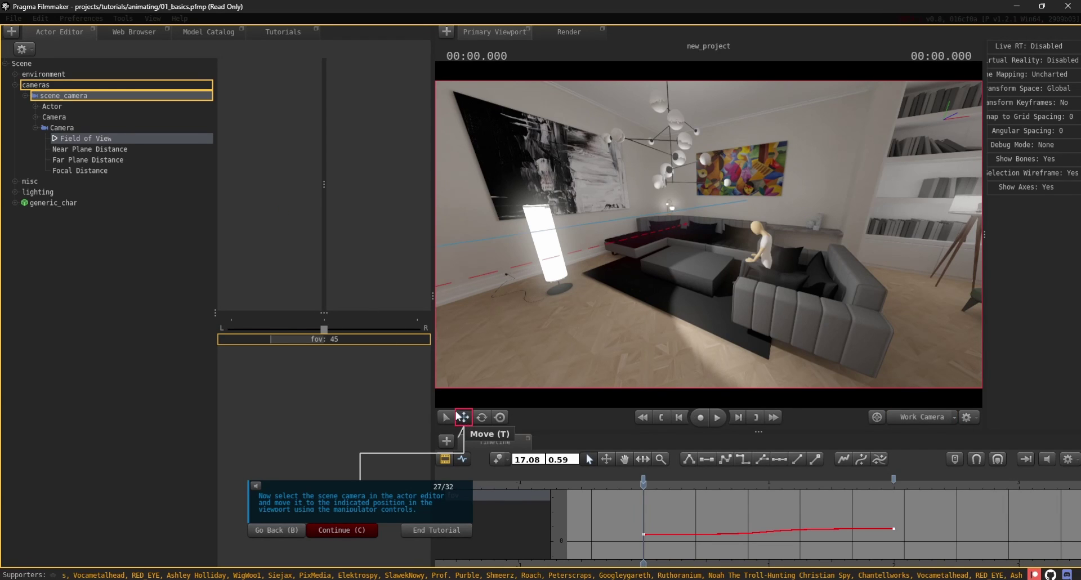
pyautogui.click(72, 96)
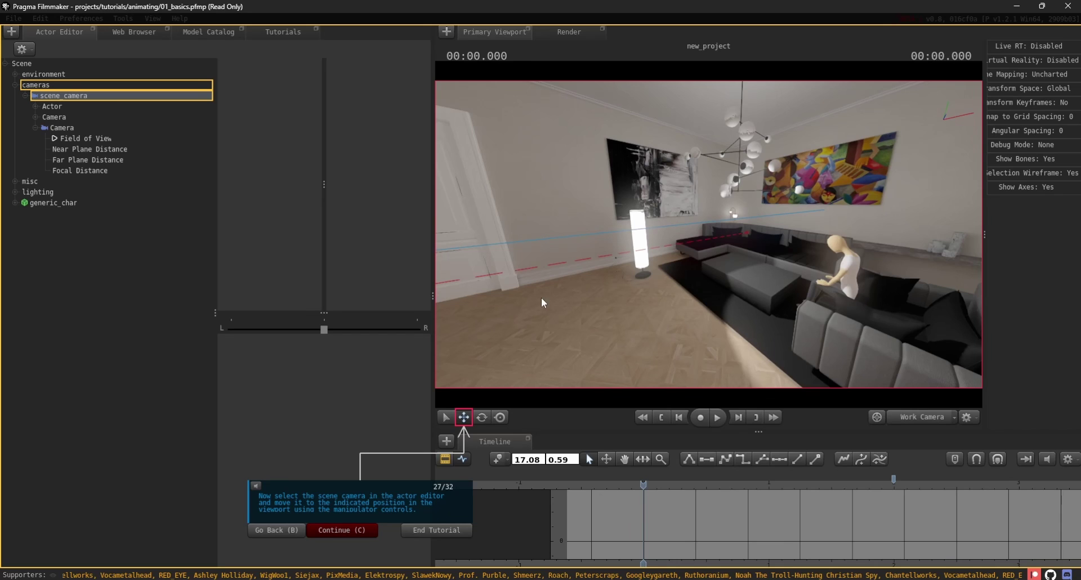
pyautogui.moveTo(541, 297); pyautogui.dragTo(542, 297, button='right')
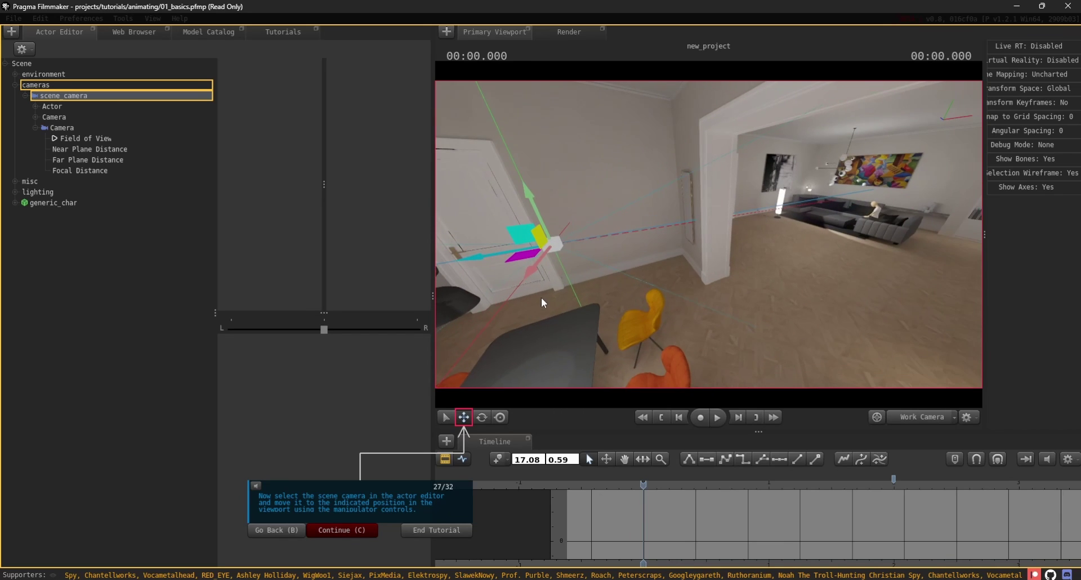
pyautogui.moveTo(556, 256); pyautogui.dragTo(826, 204)
# Move the scene camera through the doorway and onto the marked target
pyautogui.moveTo(542, 296); pyautogui.dragTo(540, 297, button='right')
pyautogui.moveTo(691, 258); pyautogui.dragTo(854, 237)
pyautogui.moveTo(854, 236)
pyautogui.mouseDown(button='right')
pyautogui.moveTo(540, 298)
pyautogui.moveTo(776, 232)
pyautogui.mouseUp(button='right')
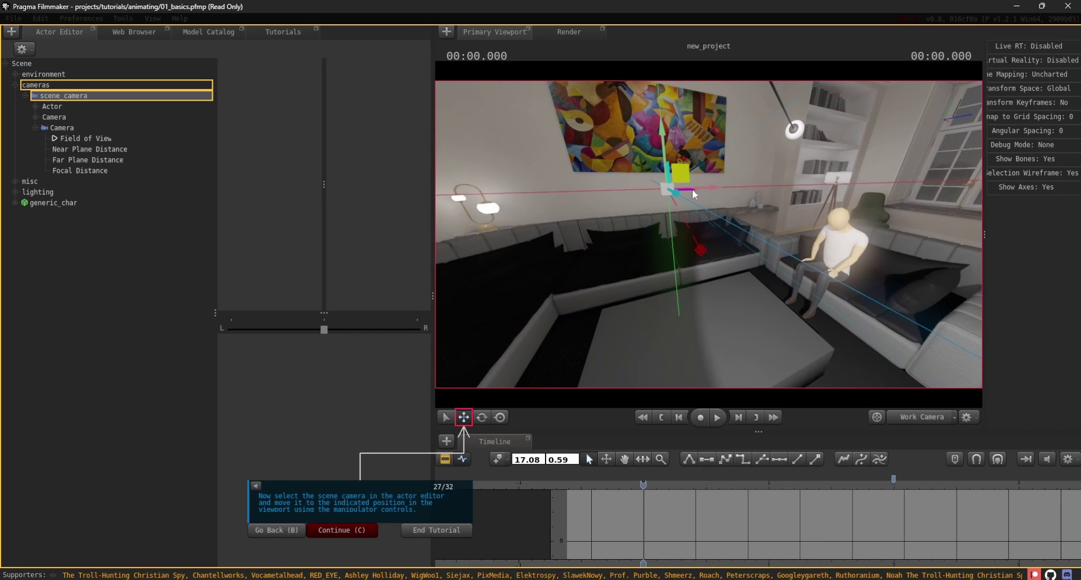
pyautogui.moveTo(693, 190); pyautogui.dragTo(710, 248)
pyautogui.moveTo(710, 248); pyautogui.dragTo(663, 275, button='right')
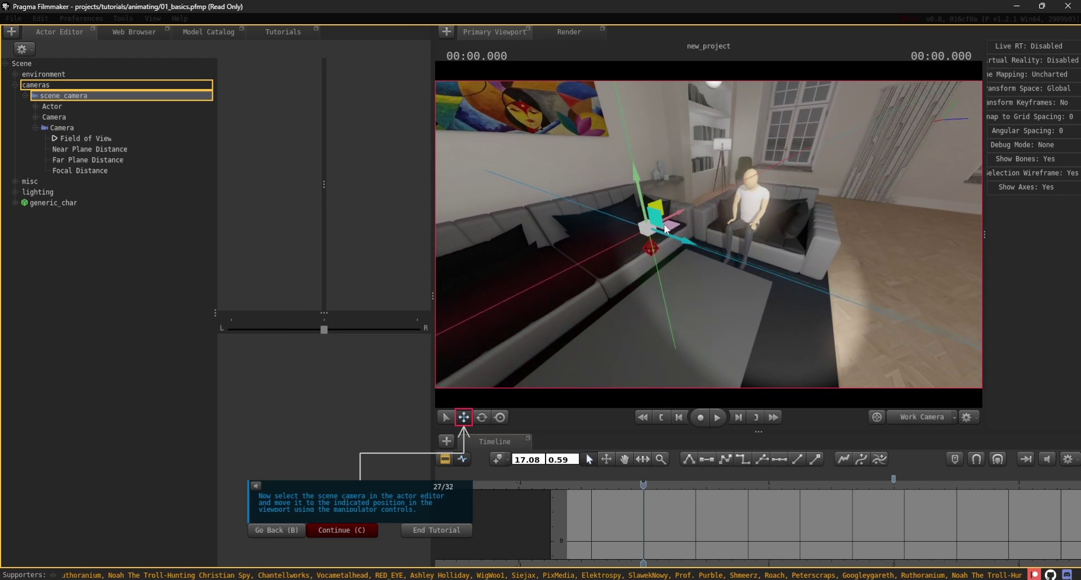
pyautogui.moveTo(666, 228); pyautogui.dragTo(638, 212)
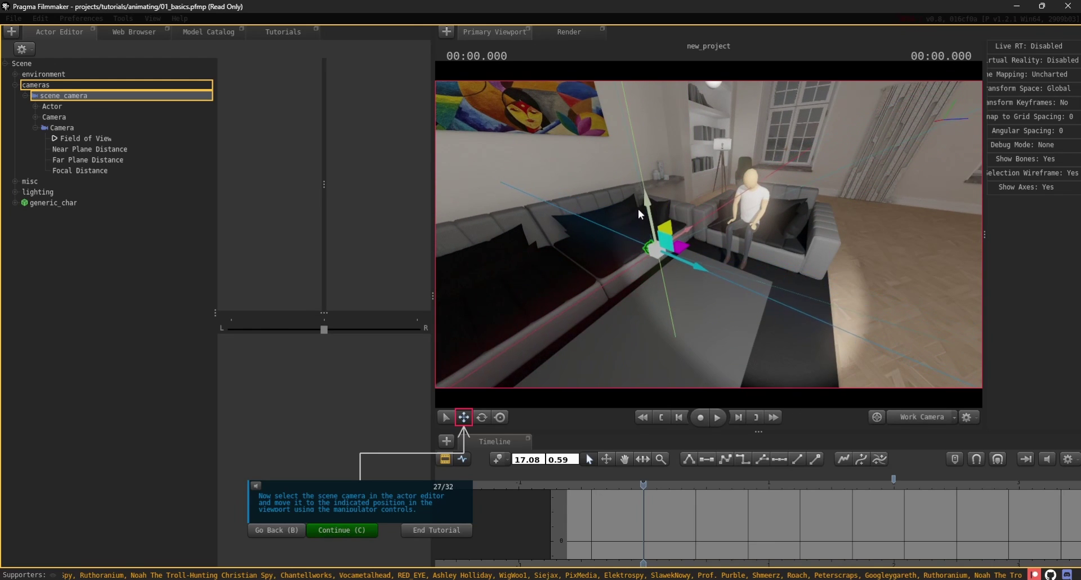
# Fine-tune the scene camera's position beside the sofa, nudging it along X and up
pyautogui.moveTo(542, 297); pyautogui.dragTo(674, 289, button='right')
pyautogui.moveTo(543, 299); pyautogui.dragTo(541, 298, button='right')
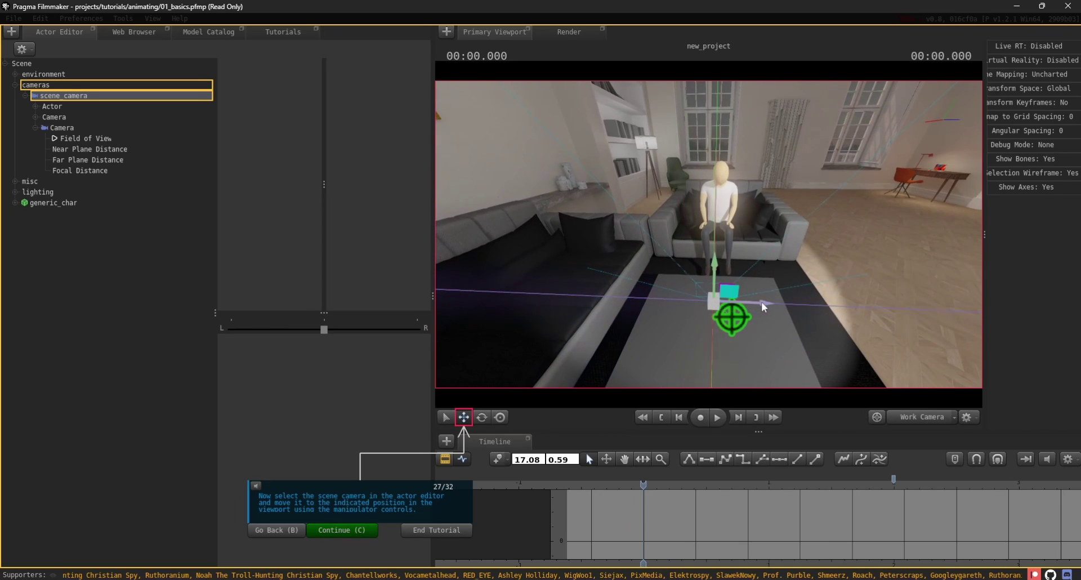
pyautogui.moveTo(762, 302); pyautogui.dragTo(779, 299)
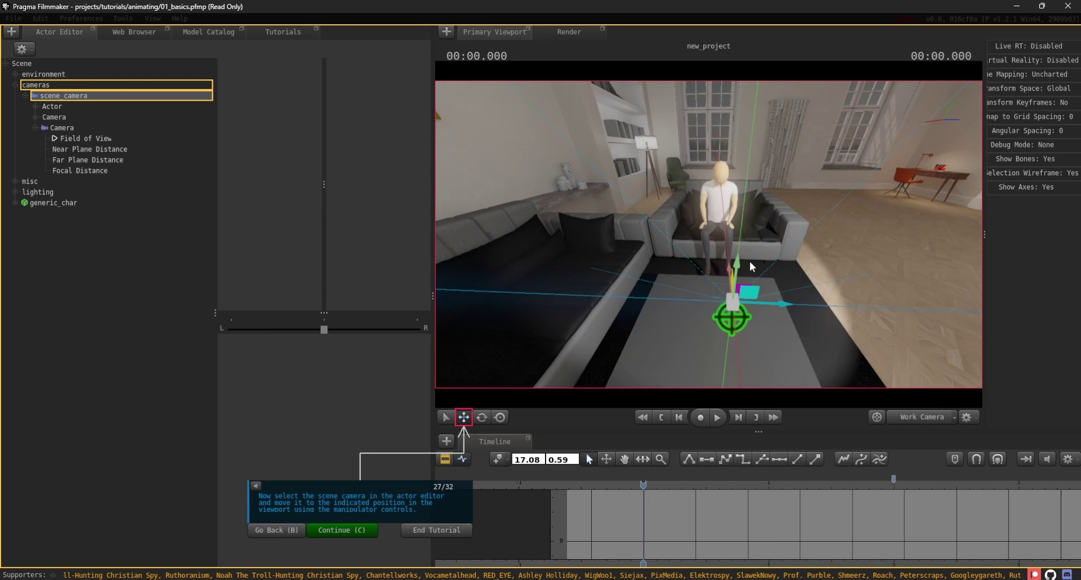
pyautogui.moveTo(751, 266); pyautogui.dragTo(753, 258)
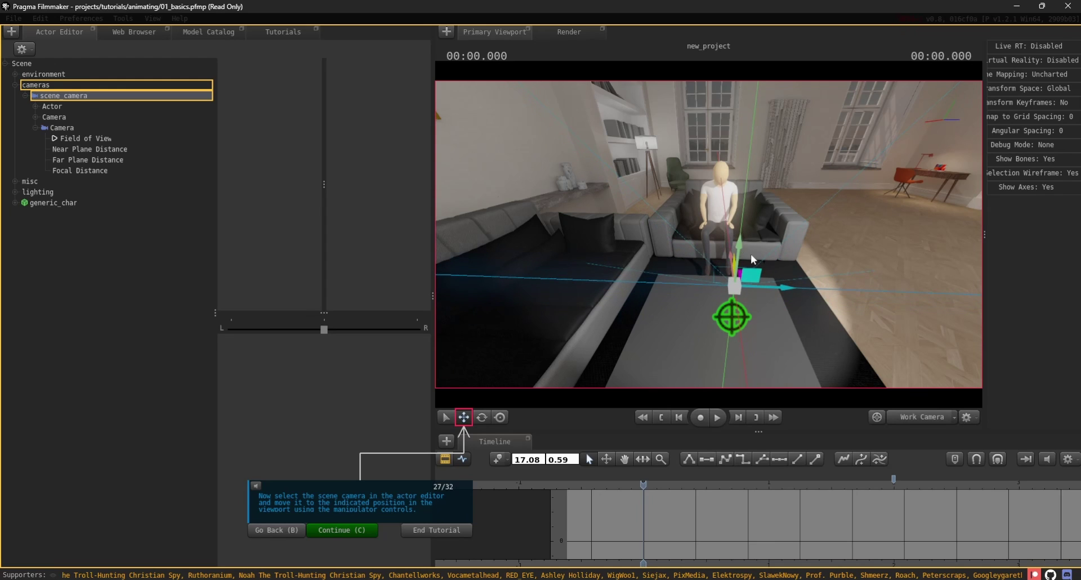
pyautogui.moveTo(542, 297); pyautogui.dragTo(542, 297, button='right')
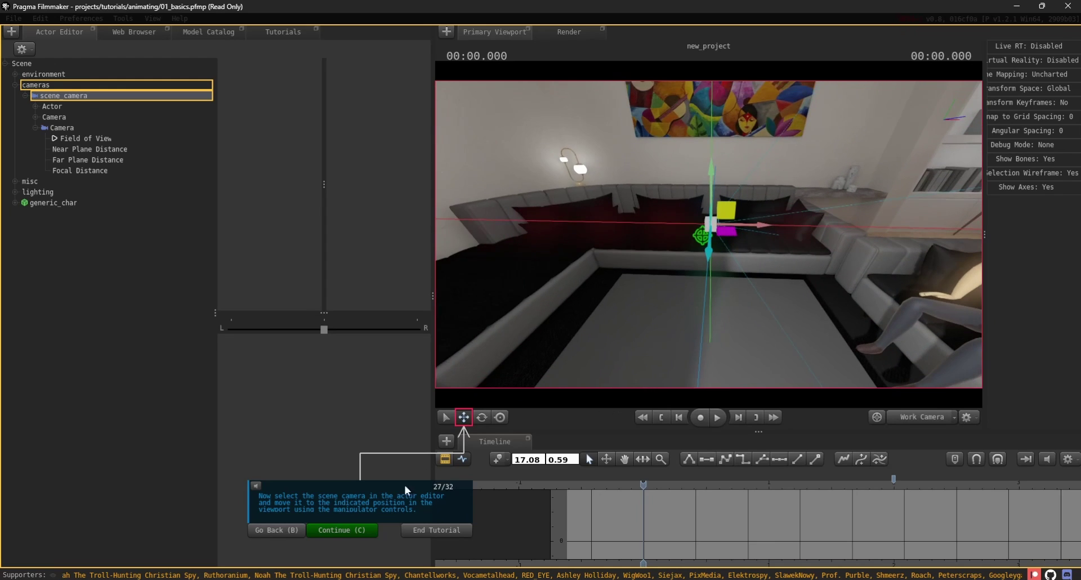
# Expand the camera position into its X, Y and Z channels and select all three
pyautogui.click(337, 531)
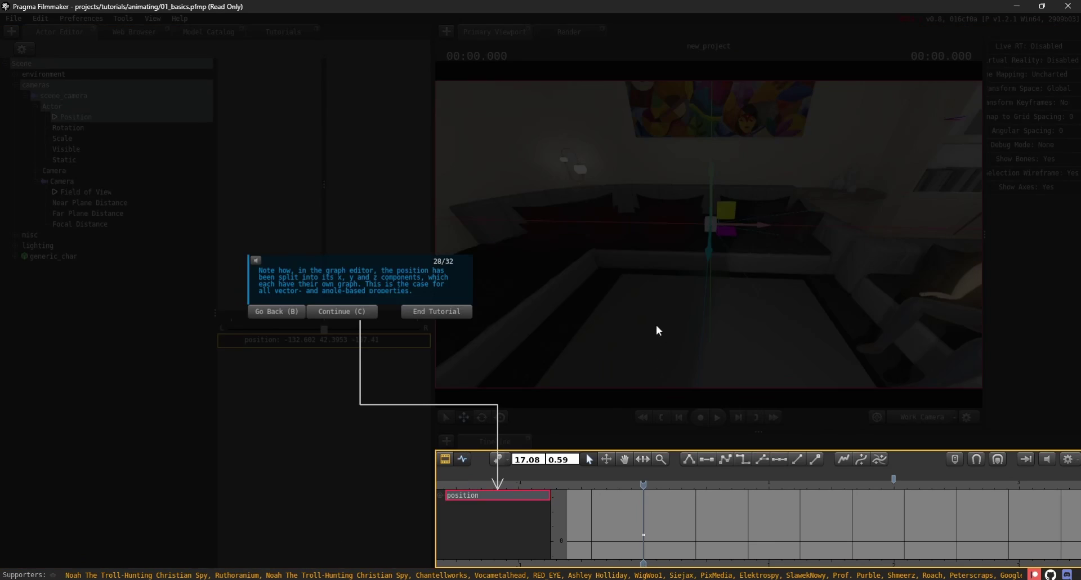
pyautogui.click(441, 498)
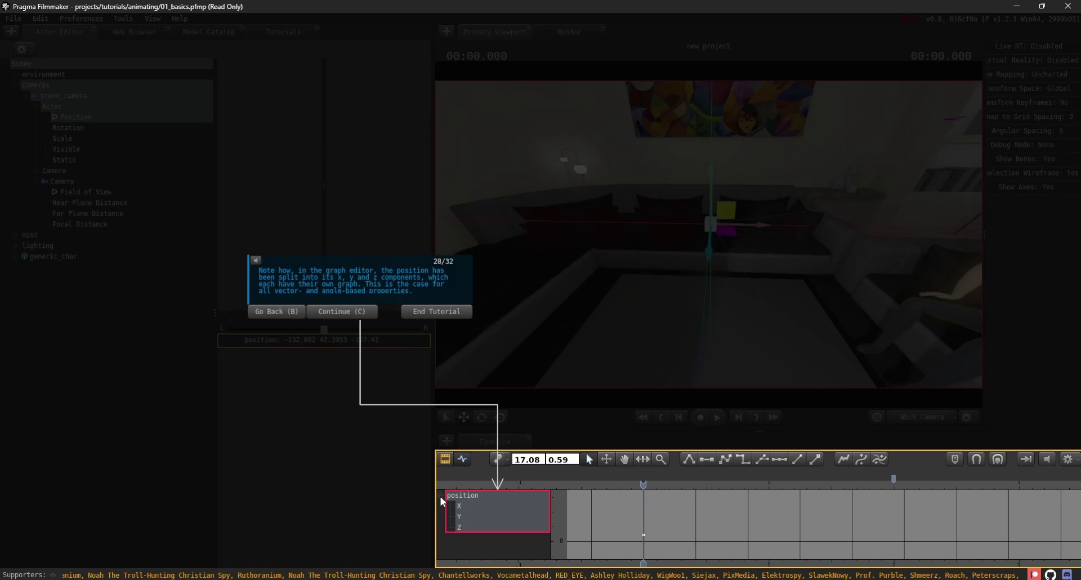
pyautogui.click(479, 505)
pyautogui.click(479, 516)
pyautogui.click(482, 527)
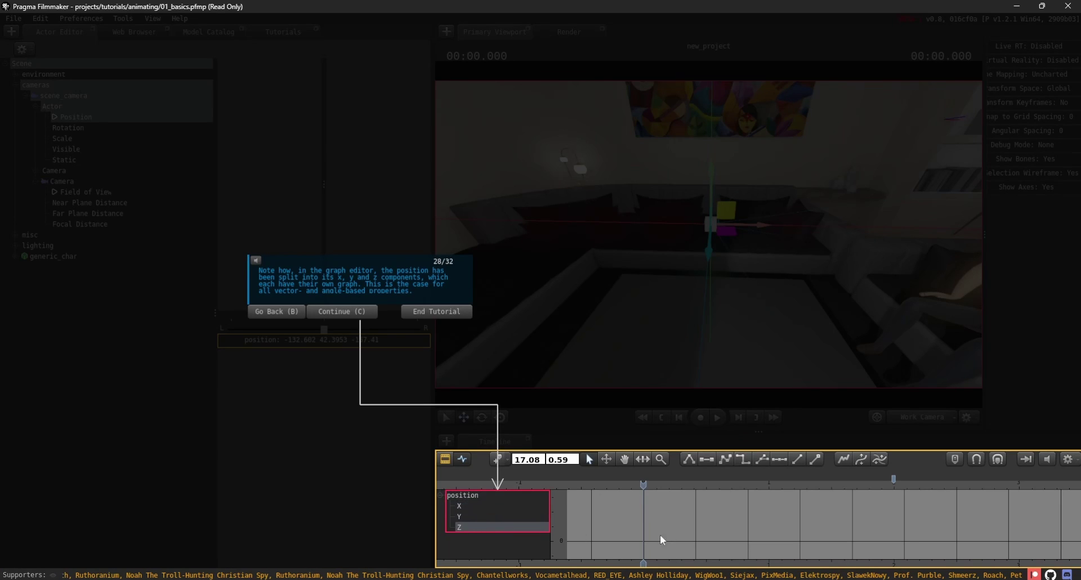
pyautogui.click(482, 506)
pyautogui.keyDown('ctrl'); pyautogui.click(482, 516); pyautogui.keyUp('ctrl')
pyautogui.keyDown('ctrl'); pyautogui.click(483, 527); pyautogui.keyUp('ctrl')
# Fit the graph view to the position keyframes
pyautogui.rightClick(693, 514)
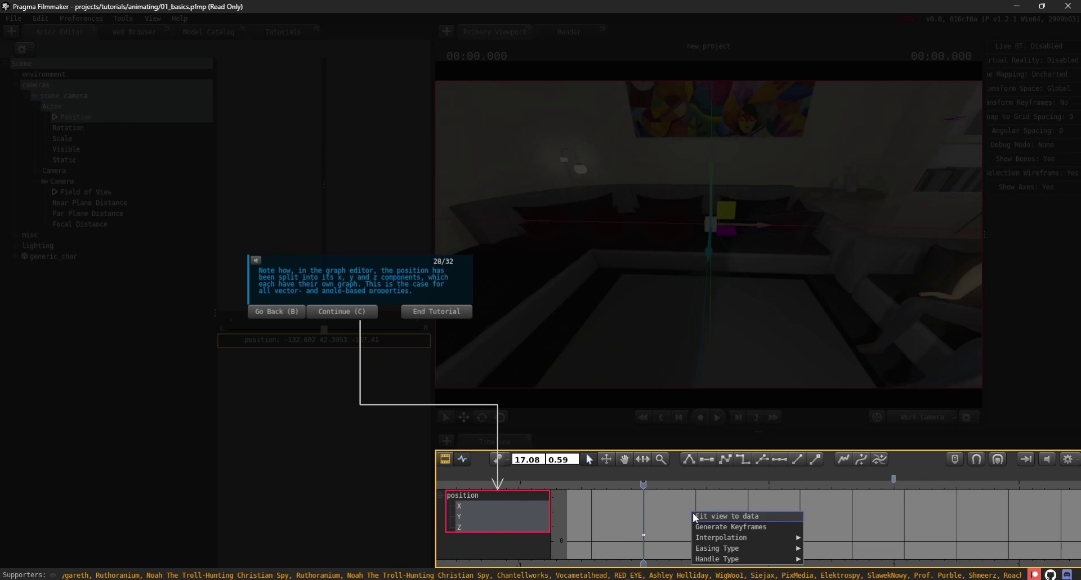
pyautogui.click(696, 515)
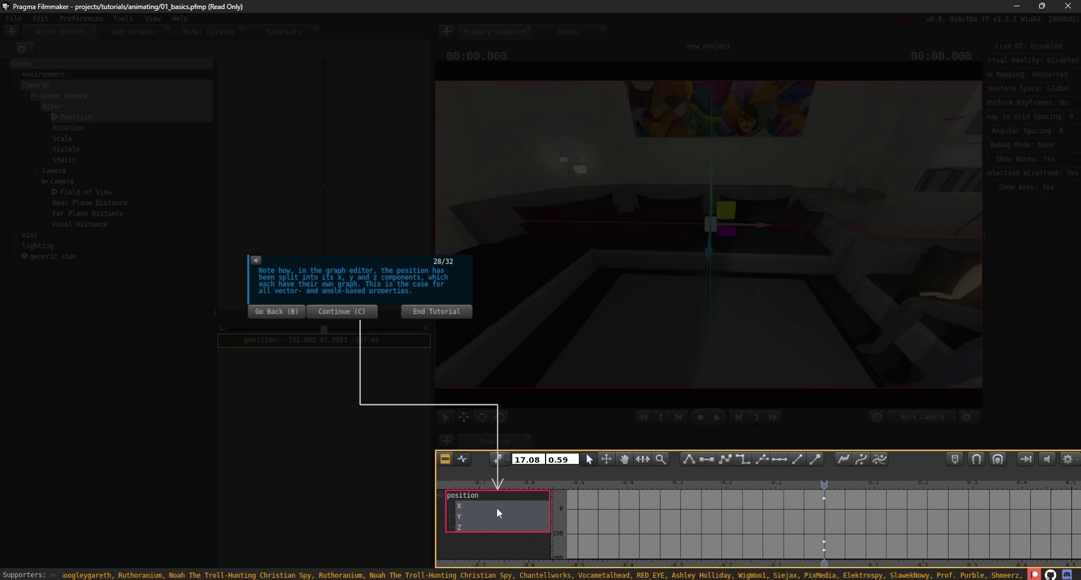
pyautogui.moveTo(849, 515); pyautogui.dragTo(776, 511, button='middle')
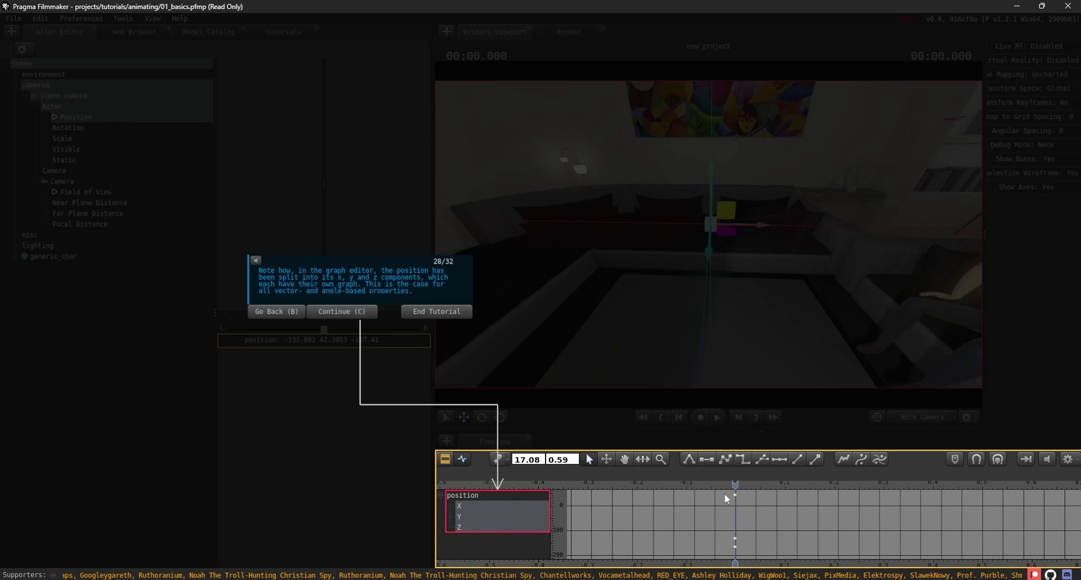
# Advance the tutorial and zoom out the graph editor to reach the 2 s mark
pyautogui.click(355, 311)
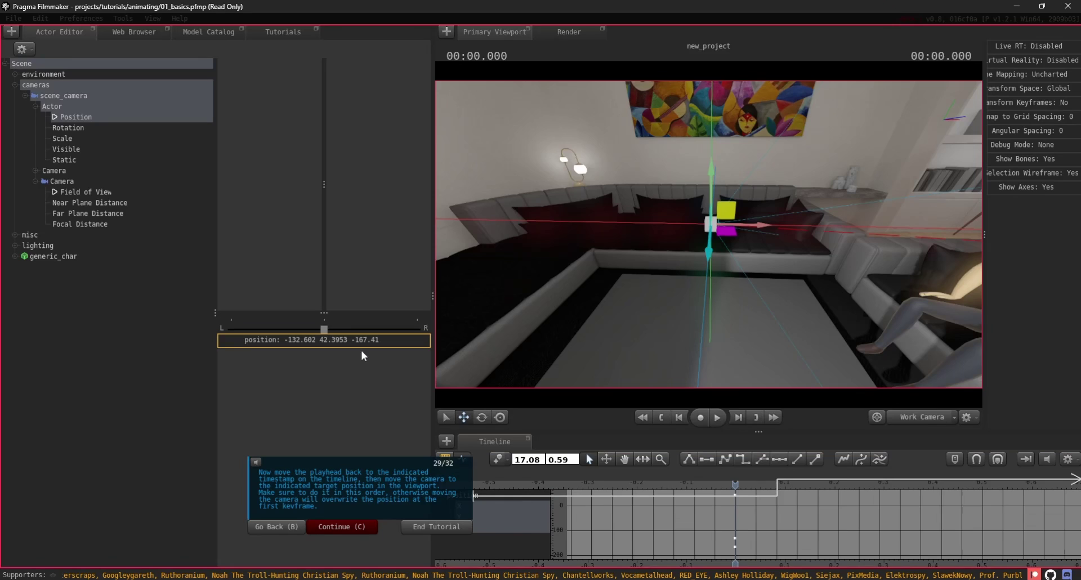
pyautogui.moveTo(944, 510); pyautogui.dragTo(809, 512, button='middle')
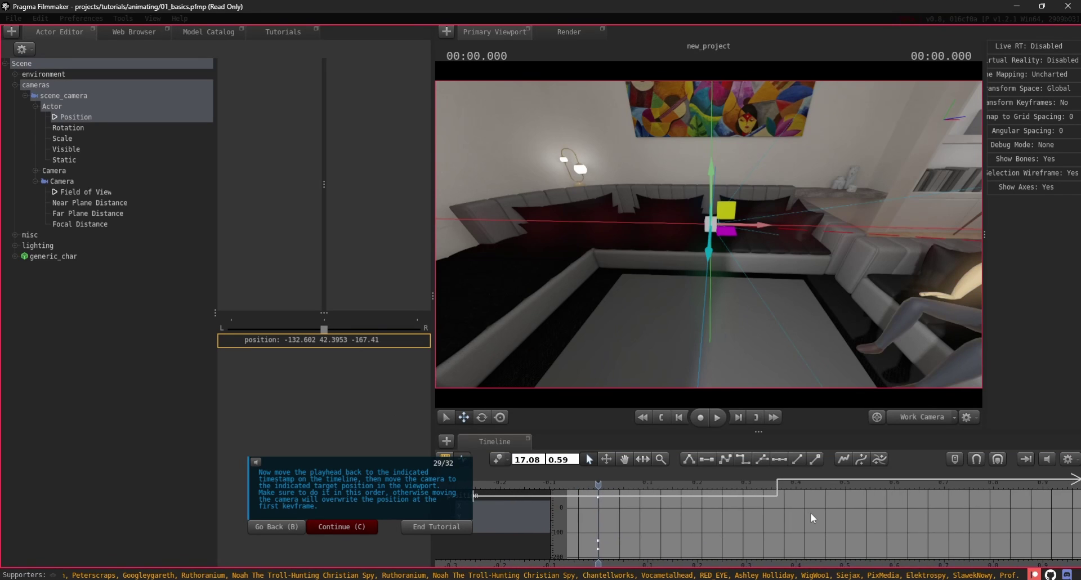
pyautogui.scroll(-3, 809, 513)
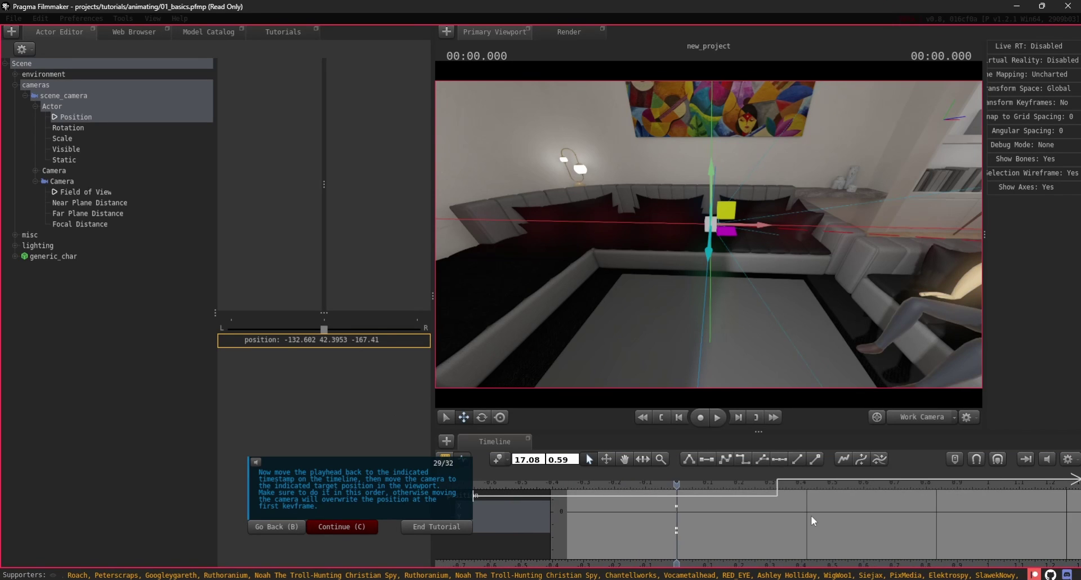
pyautogui.scroll(-2, 838, 515)
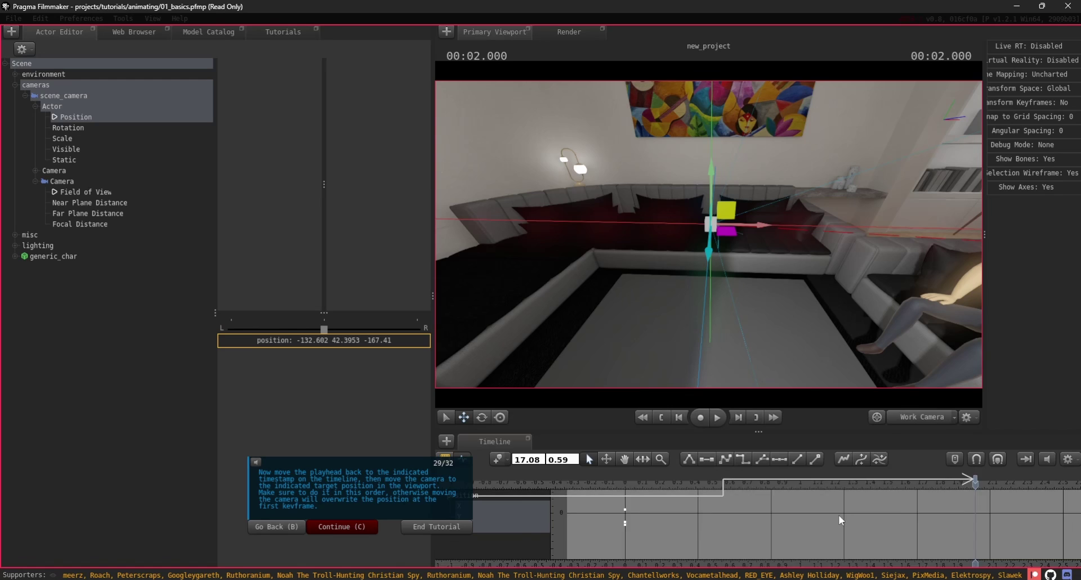
pyautogui.scroll(-1, 726, 519)
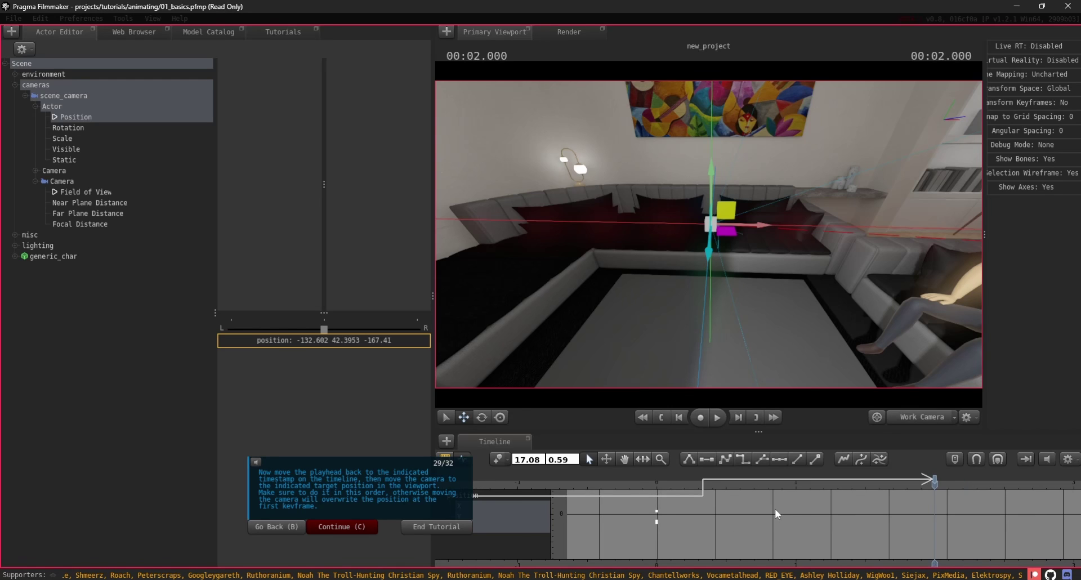
# Drag the scene camera along X beside the seated character, keying its 2-second position
pyautogui.moveTo(776, 281); pyautogui.dragTo(541, 297, button='right')
pyautogui.moveTo(642, 235); pyautogui.dragTo(832, 217)
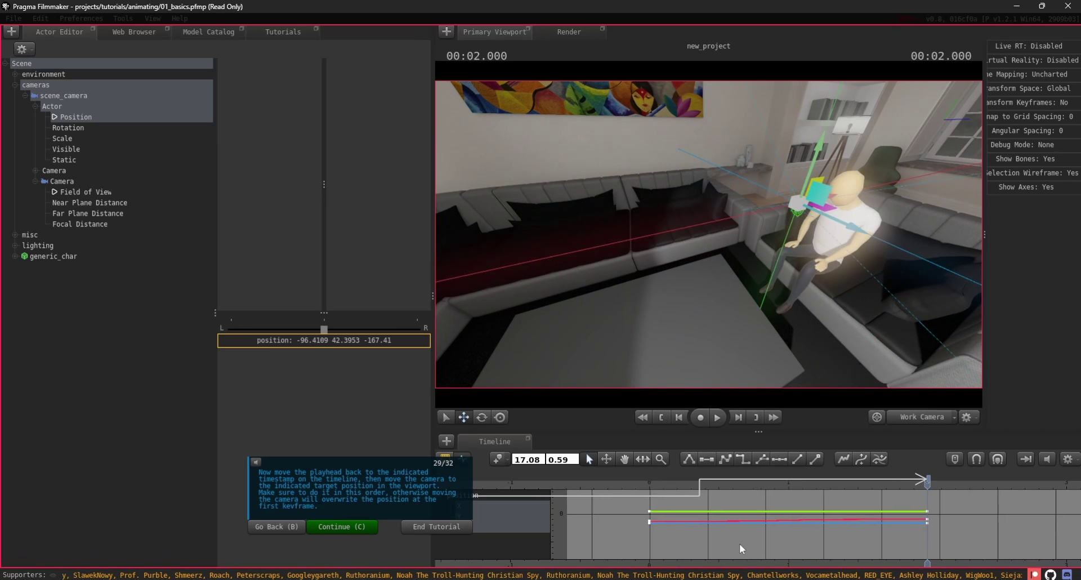
pyautogui.moveTo(739, 542); pyautogui.dragTo(711, 543, button='middle')
# Continue the tutorial to step 30 of 32, the finished-animation congratulations
pyautogui.click(358, 530)
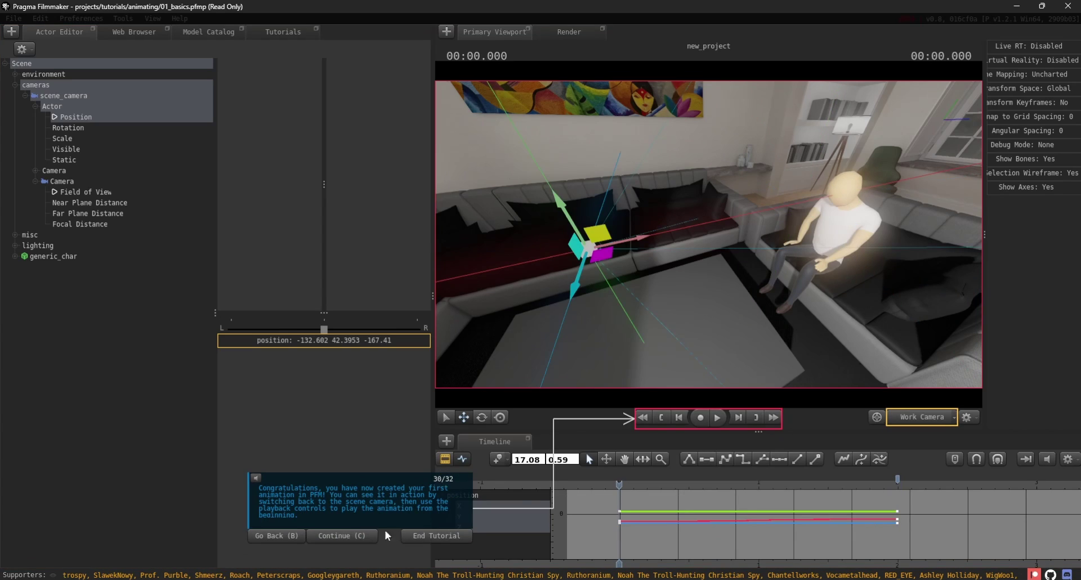